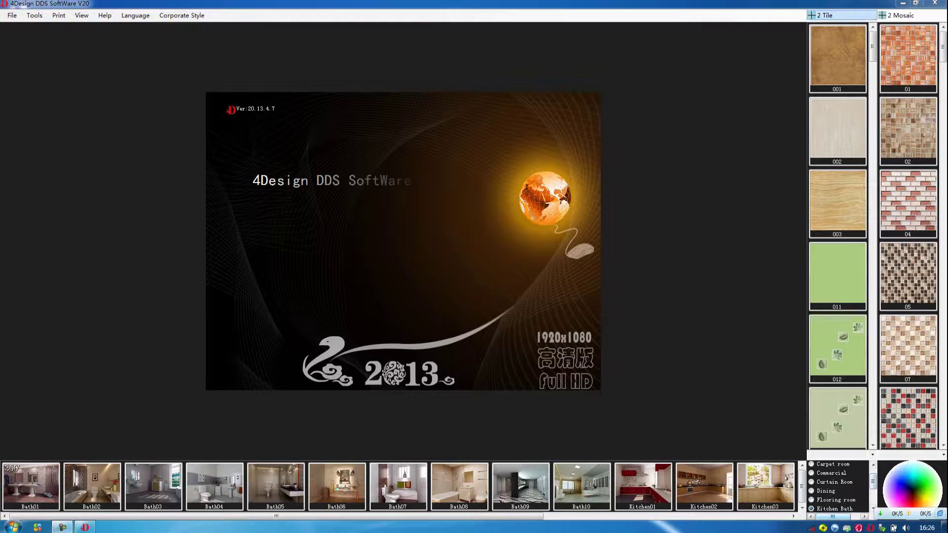
Open the Bath06 bathroom scene
click(842, 15)
key(Escape)
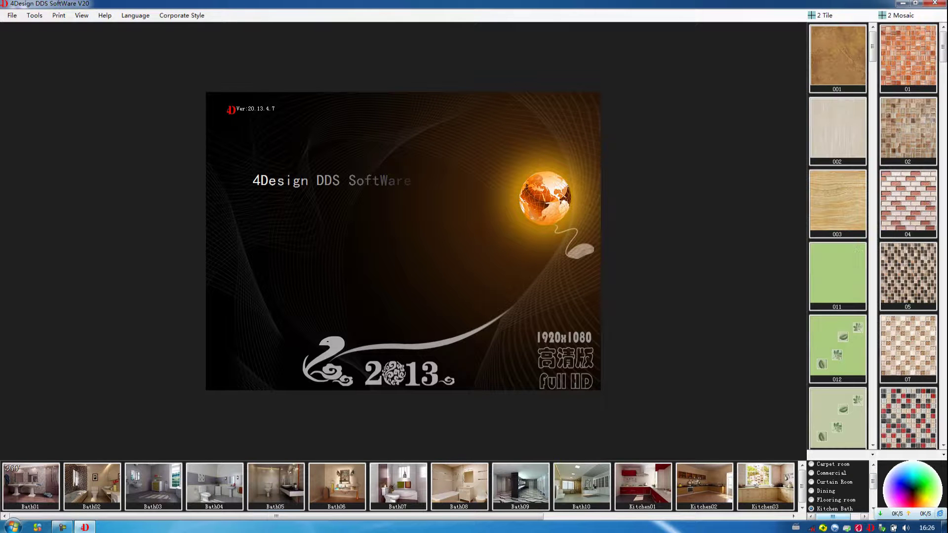
click(337, 487)
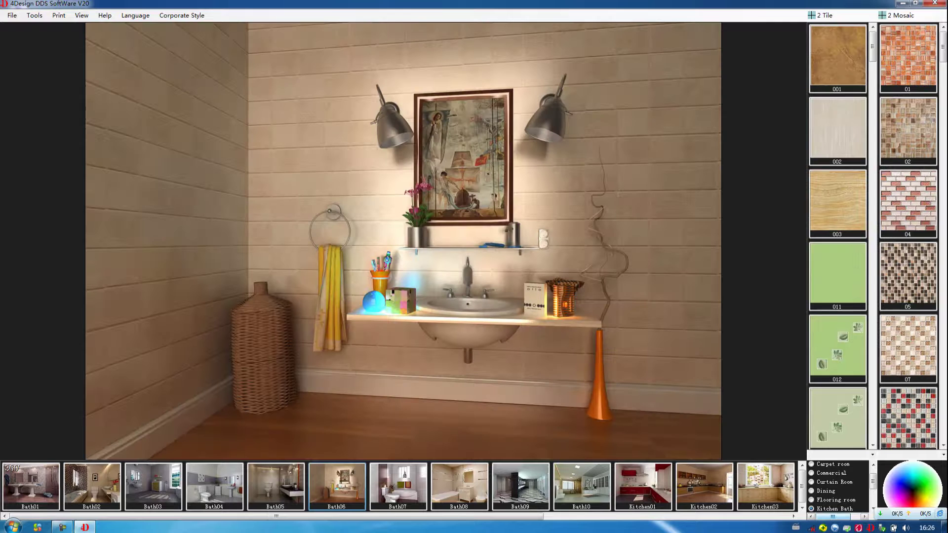
Cover the back wall with tile 015, its lower part with tile 012, and add the 014 border strip between them
scroll(872, 74, down, 2)
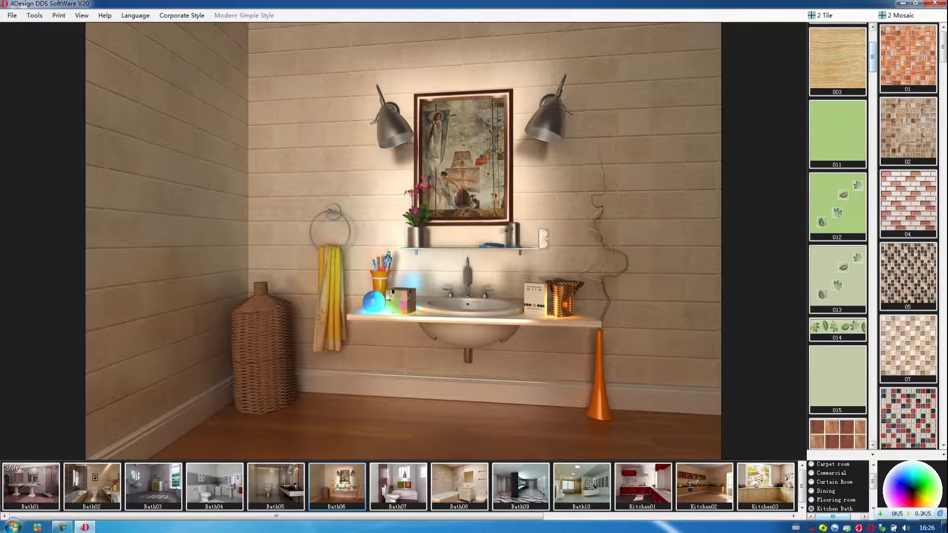
click(838, 380)
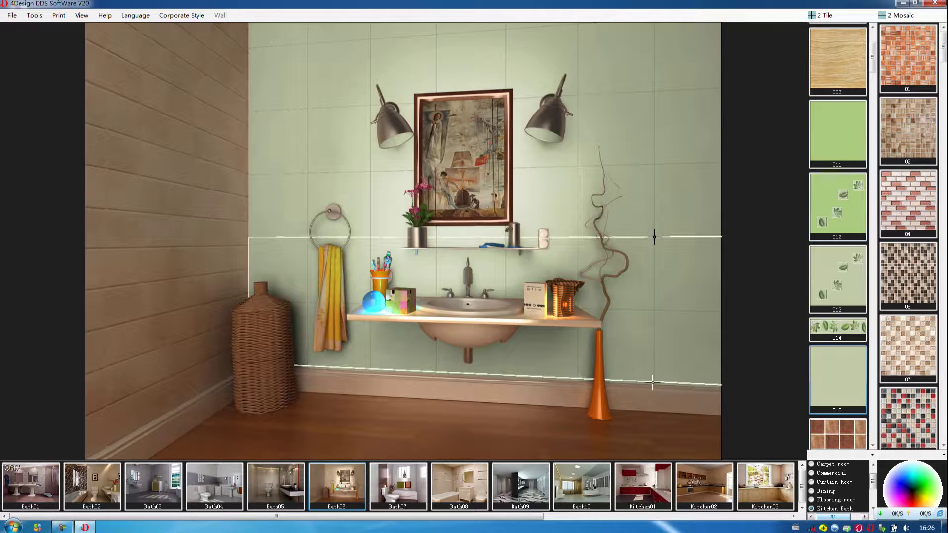
click(837, 206)
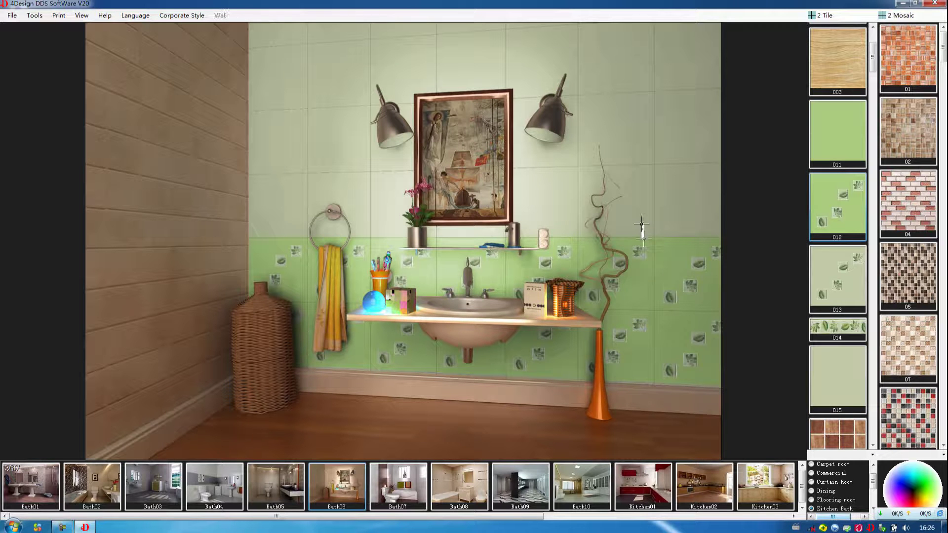
click(838, 328)
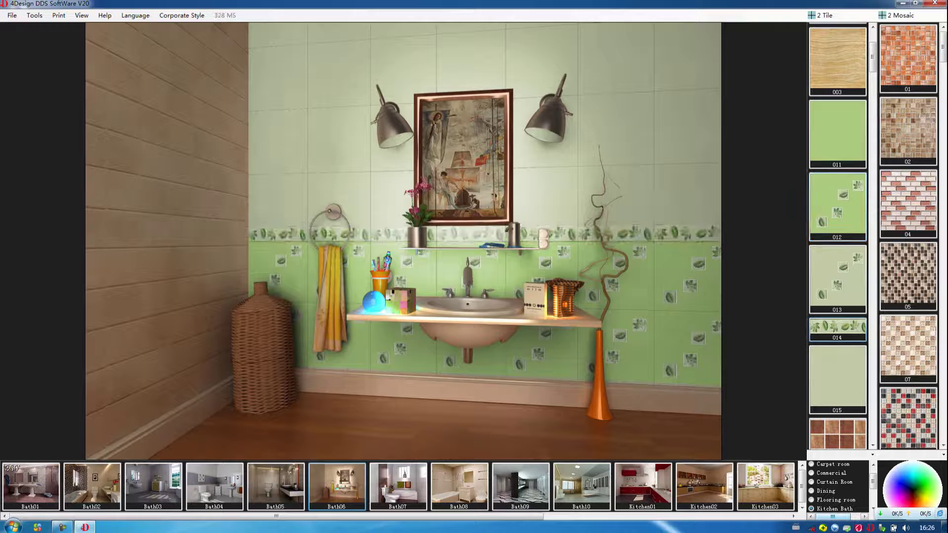
Create a new tile map group named "tile 1"
click(841, 16)
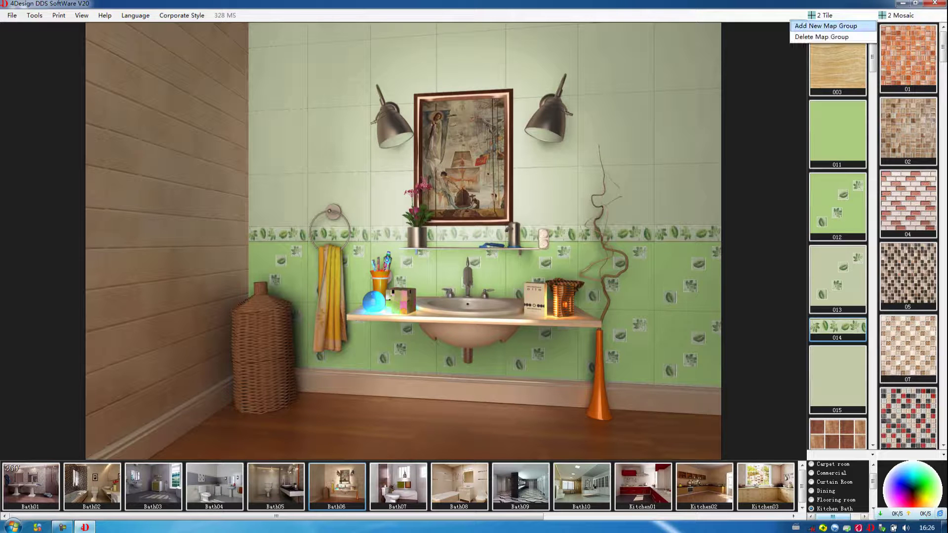
click(833, 26)
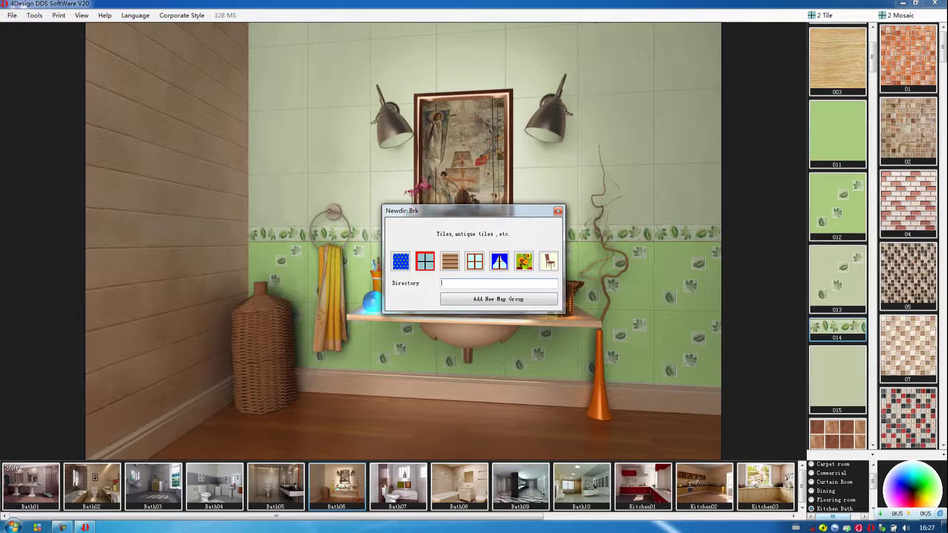
text(tile 1)
key(Return)
Add the images 1.jpg and 4.jpg from the desktop to the tile 1 group
right_click(828, 50)
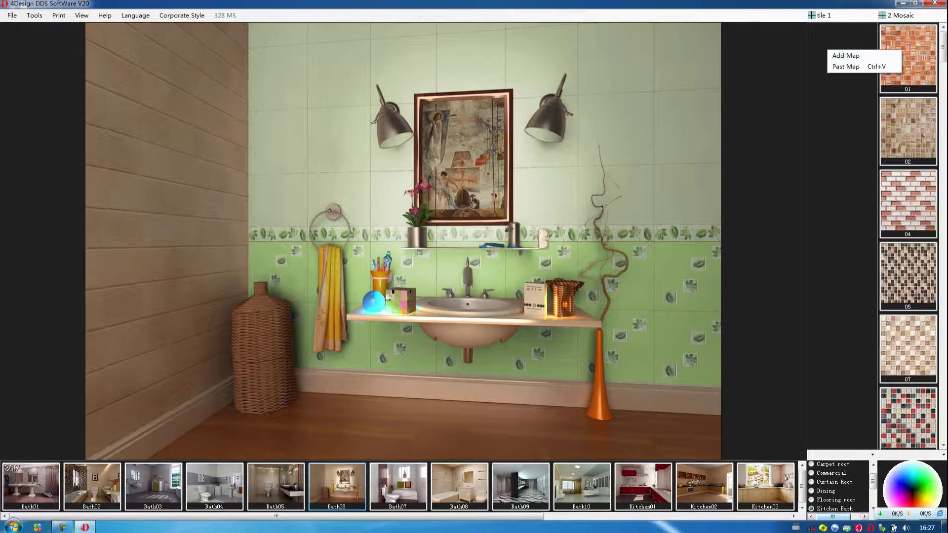
click(846, 56)
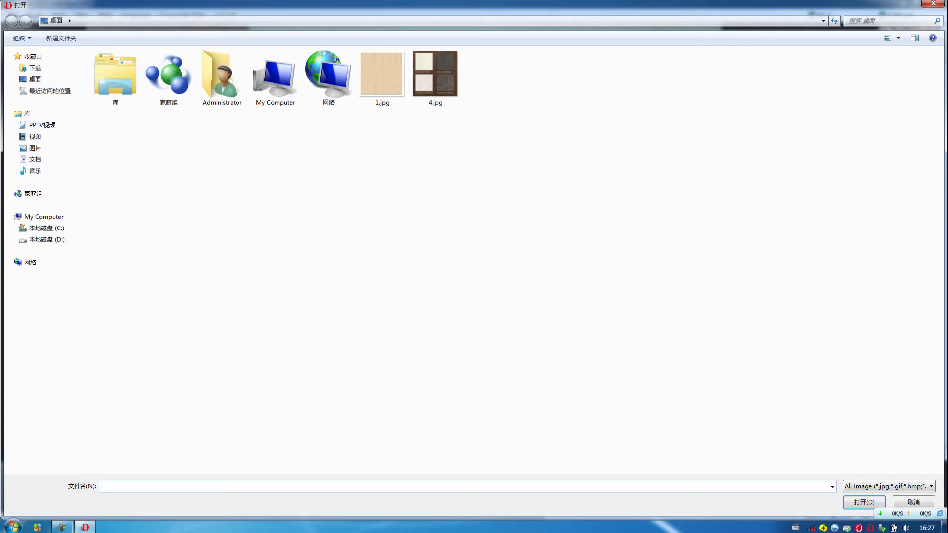
drag(518, 62, 375, 120)
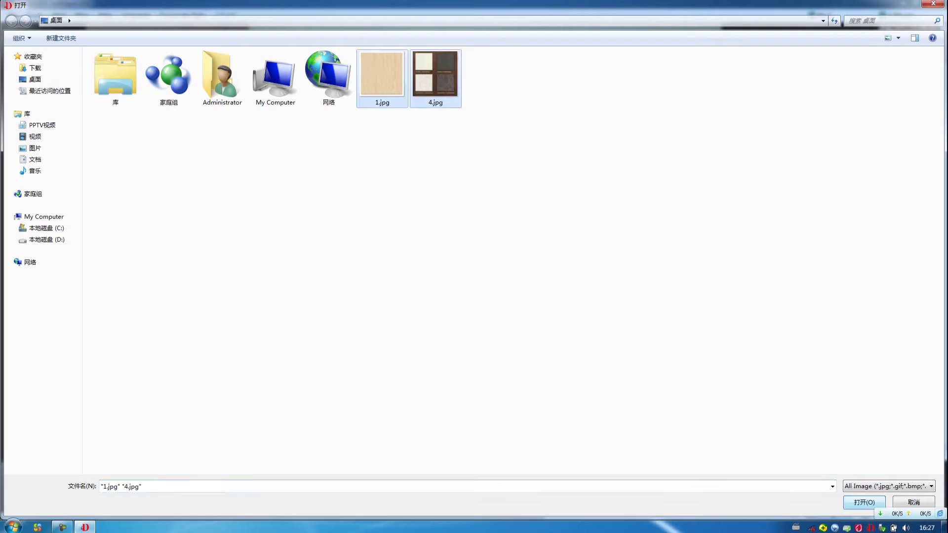
key(Return)
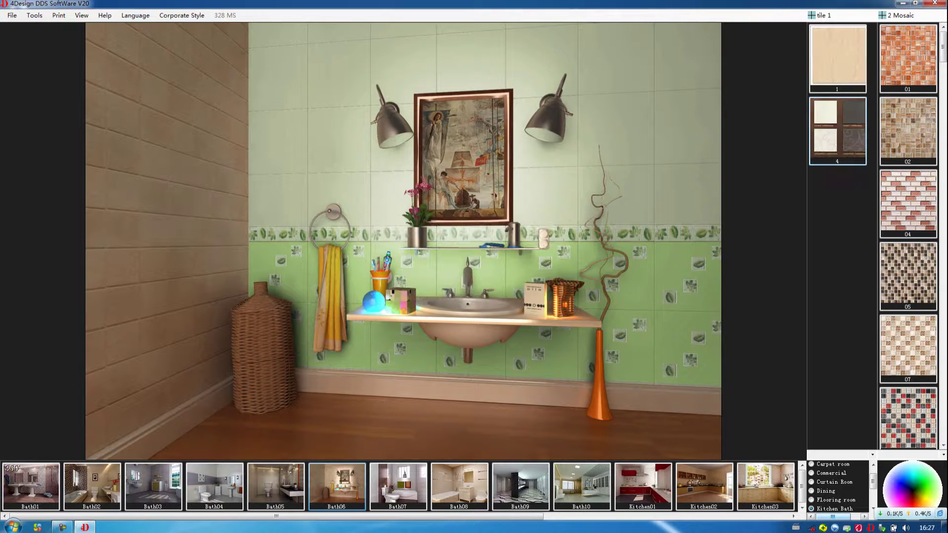
Crop the white border off map 1 so only the tile surface remains, and save the edited map
right_click(835, 56)
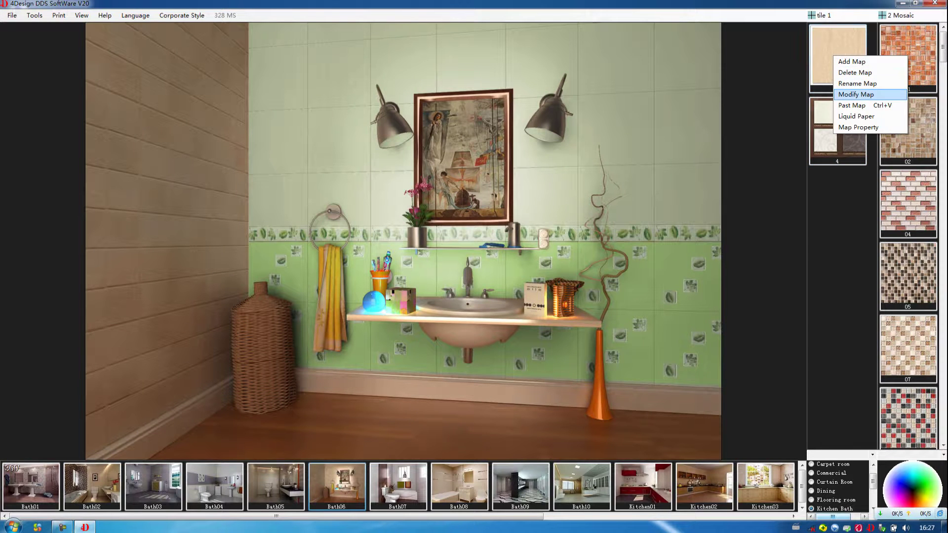
click(862, 95)
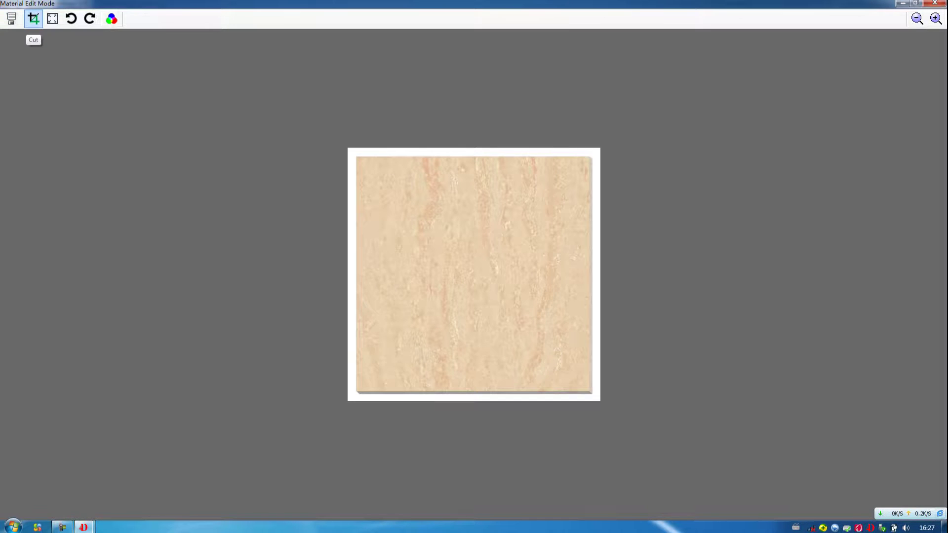
click(33, 19)
drag(464, 270, 422, 222)
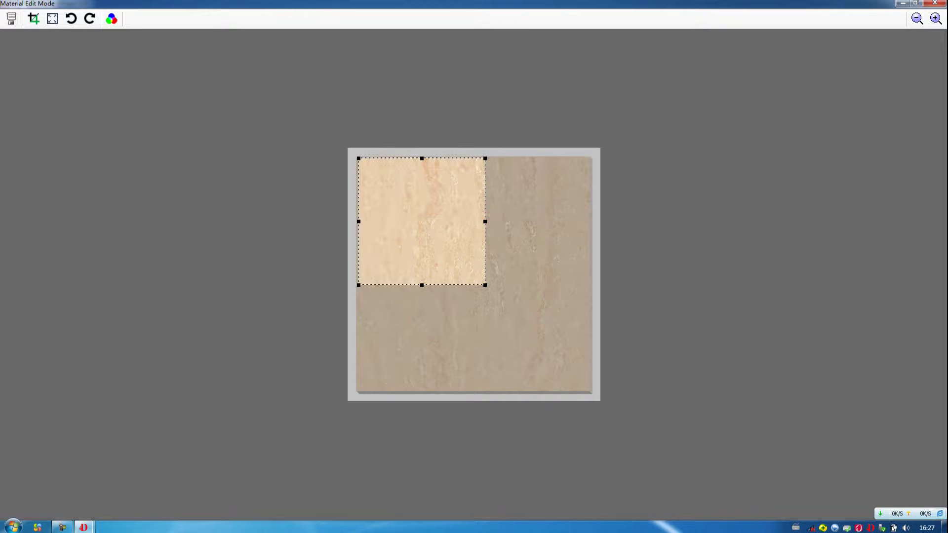
drag(485, 221, 587, 221)
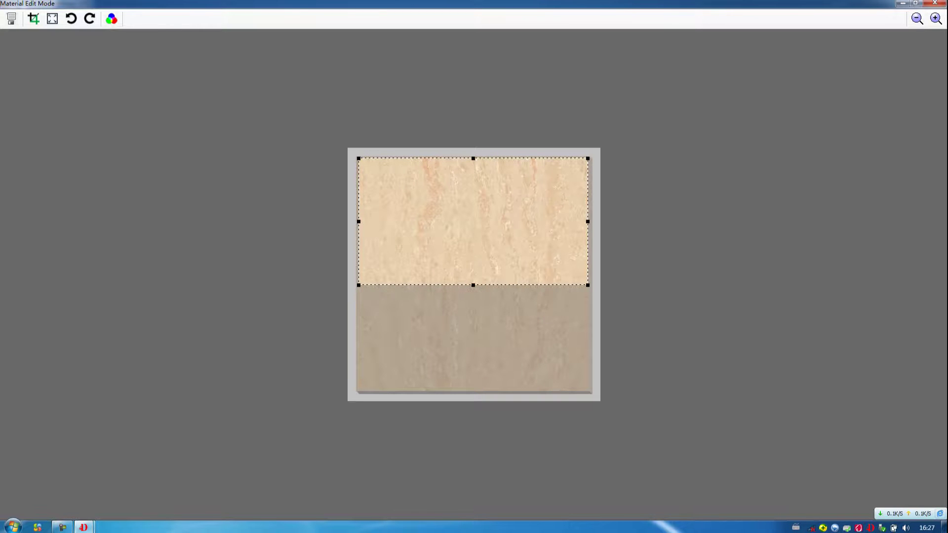
drag(474, 285, 473, 391)
key(Return)
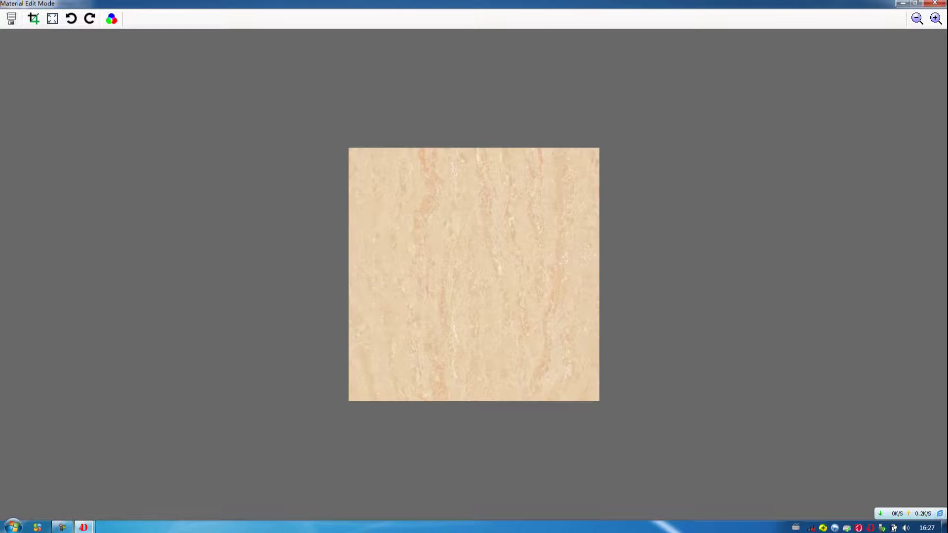
click(11, 19)
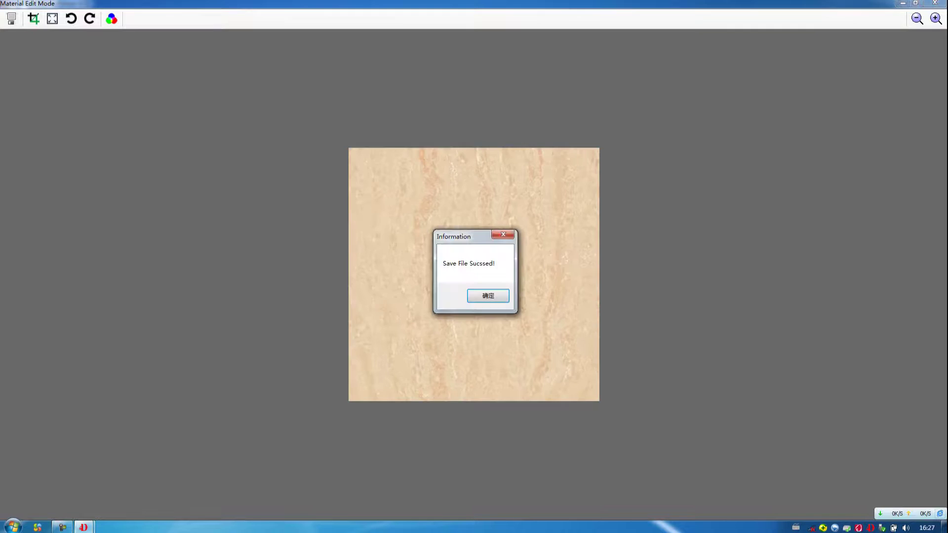
key(Return)
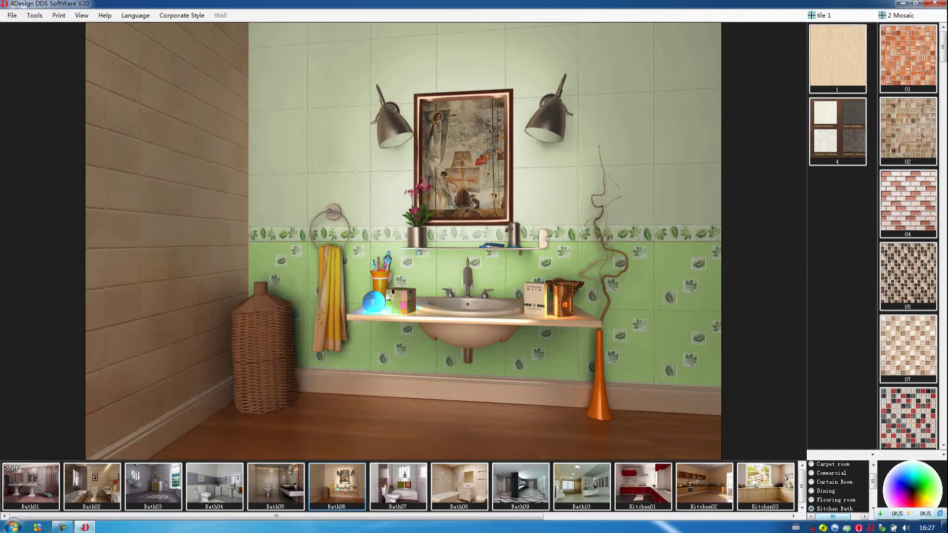
Cover the whole back wall of the bathroom with the cropped map 1
click(680, 137)
click(837, 58)
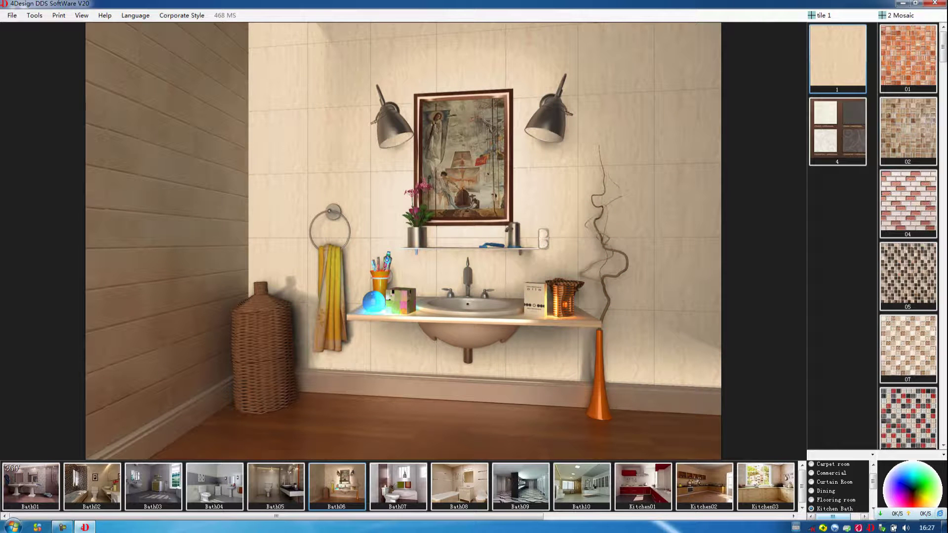
Open the 外景 exterior scene from the Tile mosaic room category and cover the house's front walls with tile 002
scroll(837, 487, down, 5)
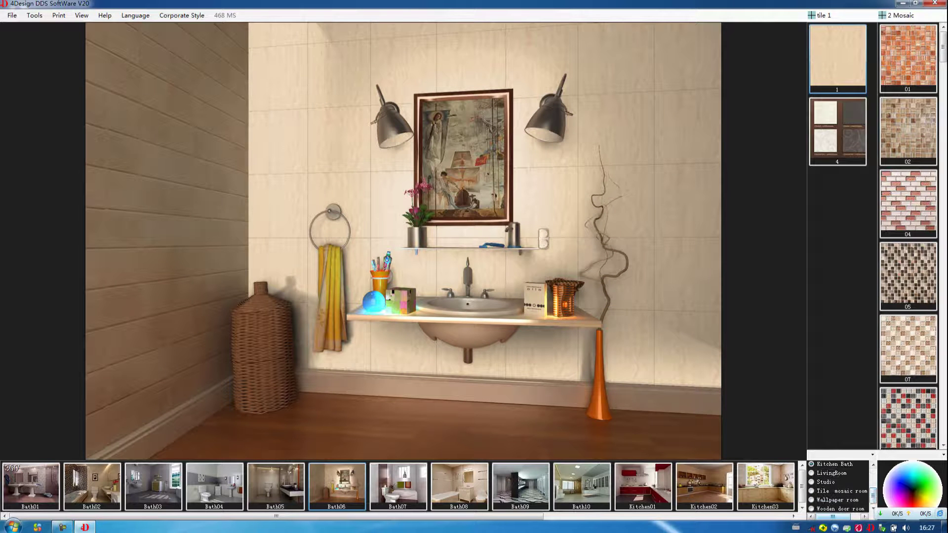
click(837, 491)
click(704, 487)
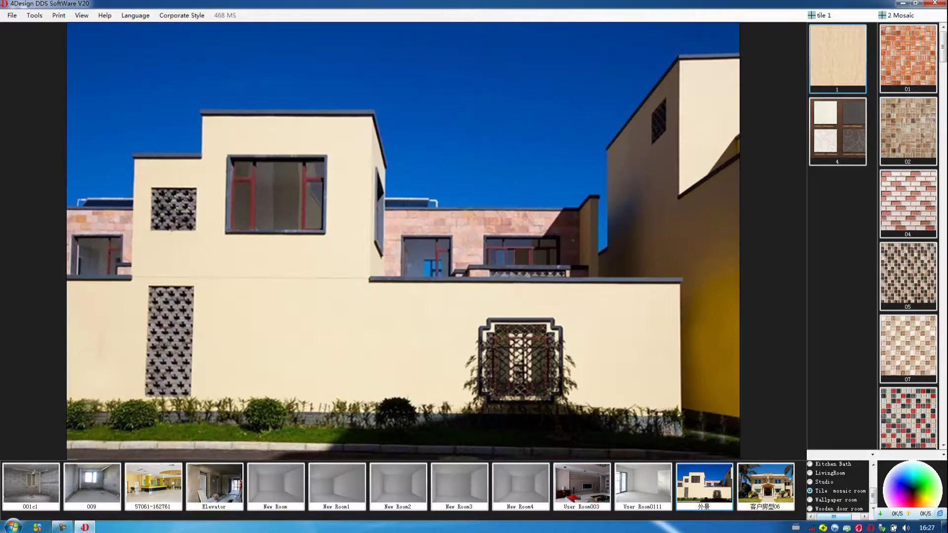
click(308, 351)
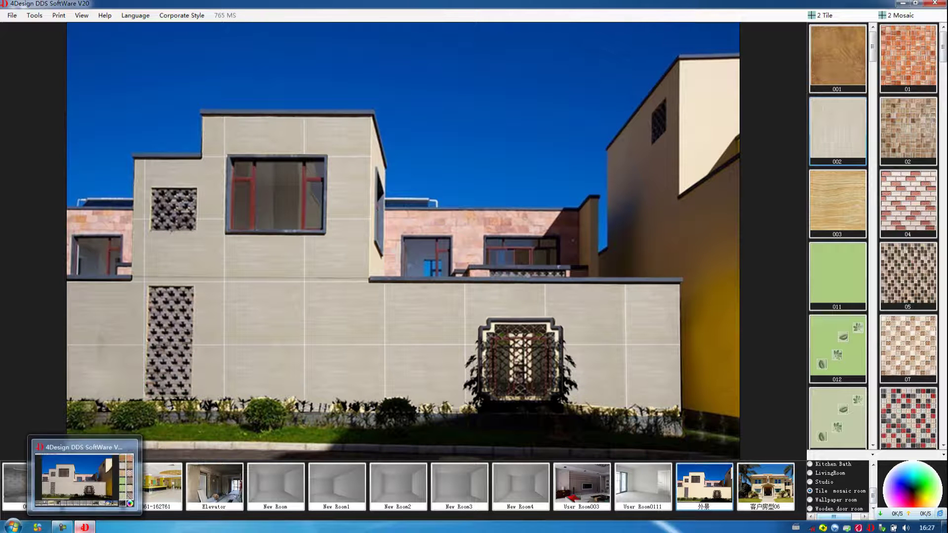
Open the Elevator scene and pave its floor with tile 002
click(215, 487)
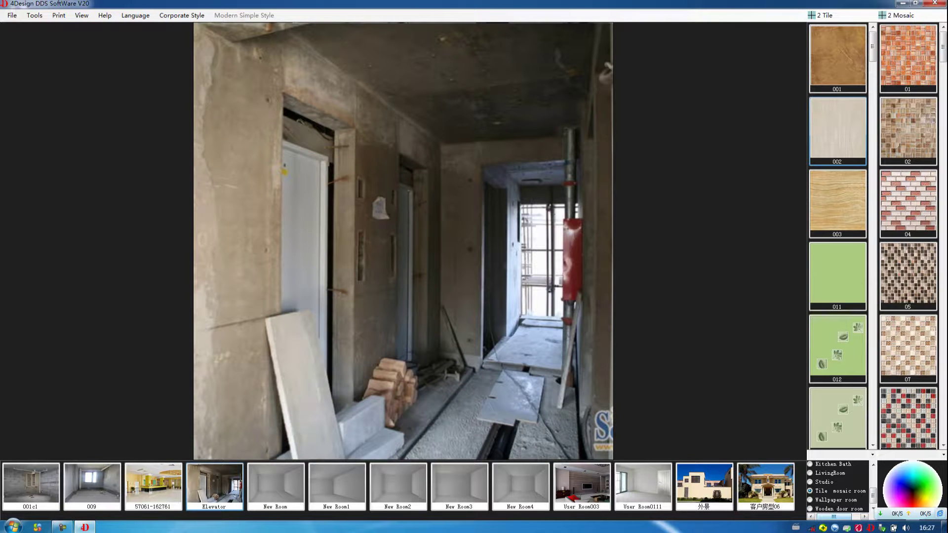
click(482, 414)
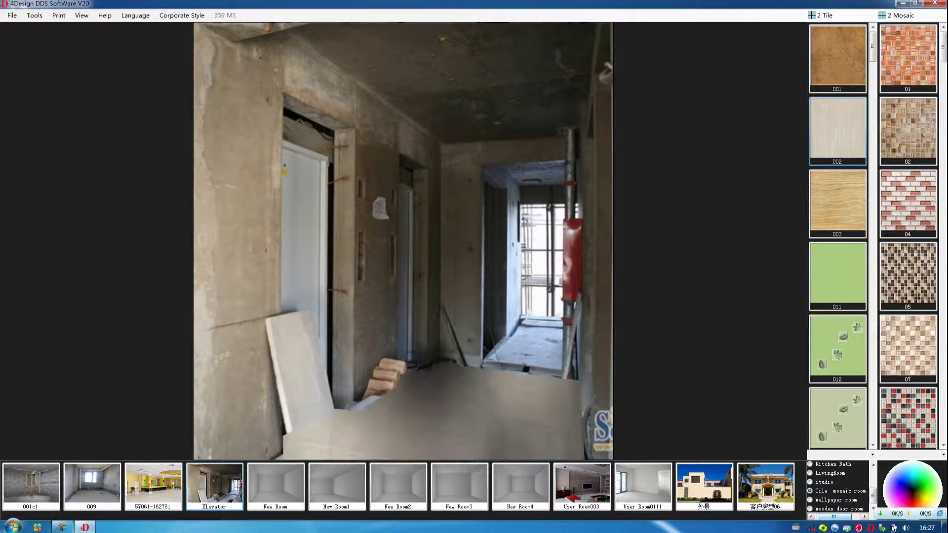
Cover the corridor's left, right and end wall surfaces and both elevator door surrounds with tile 003
click(239, 279)
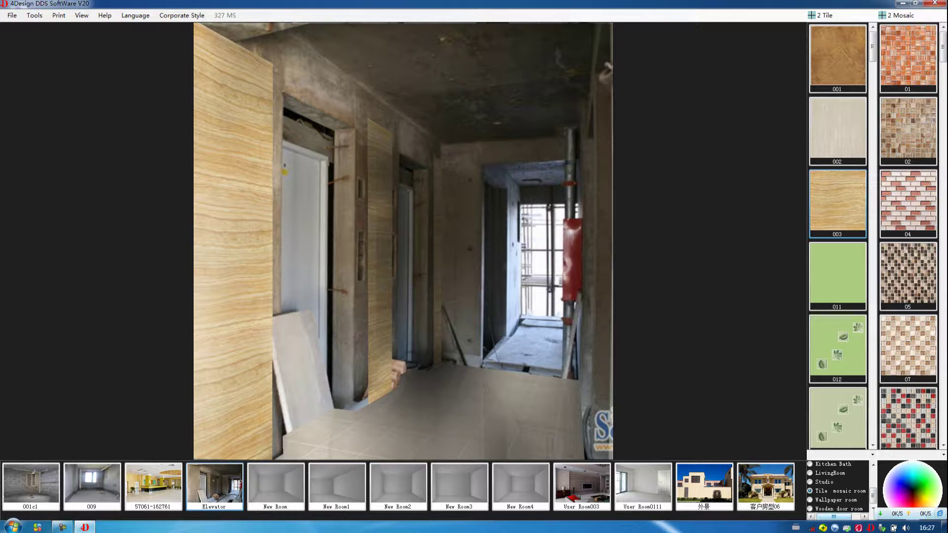
click(603, 159)
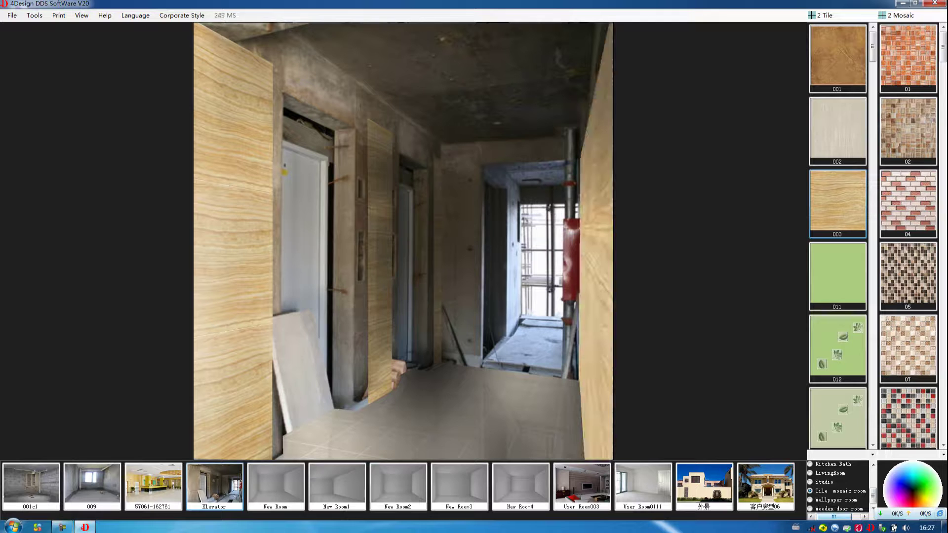
click(462, 204)
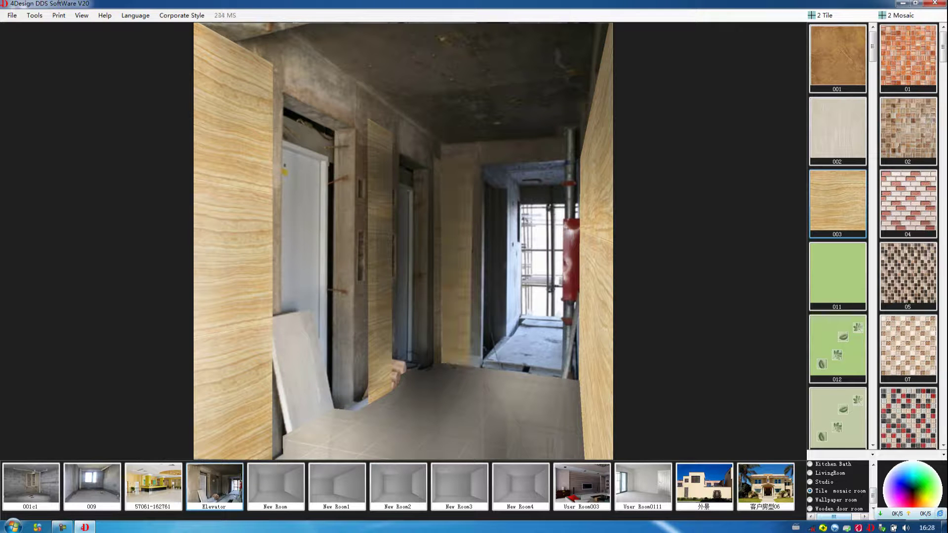
click(348, 170)
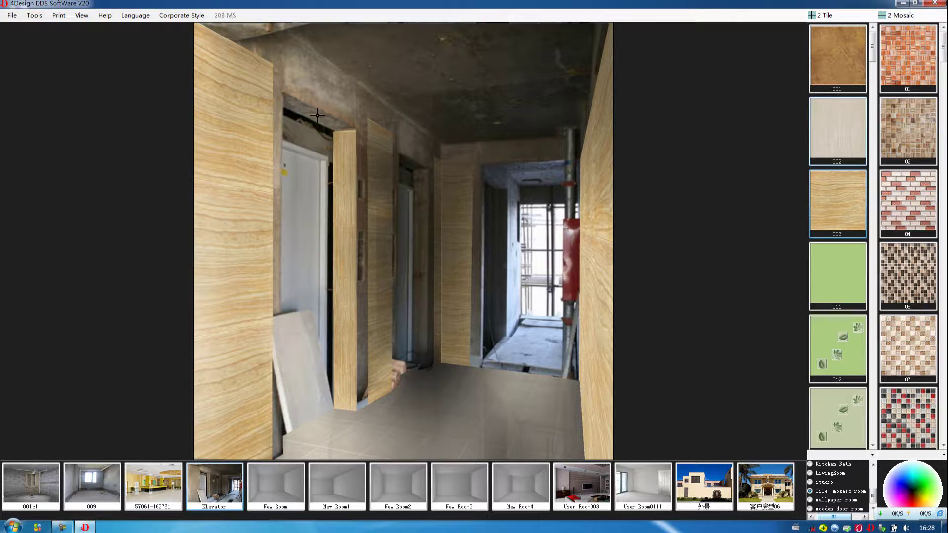
click(422, 191)
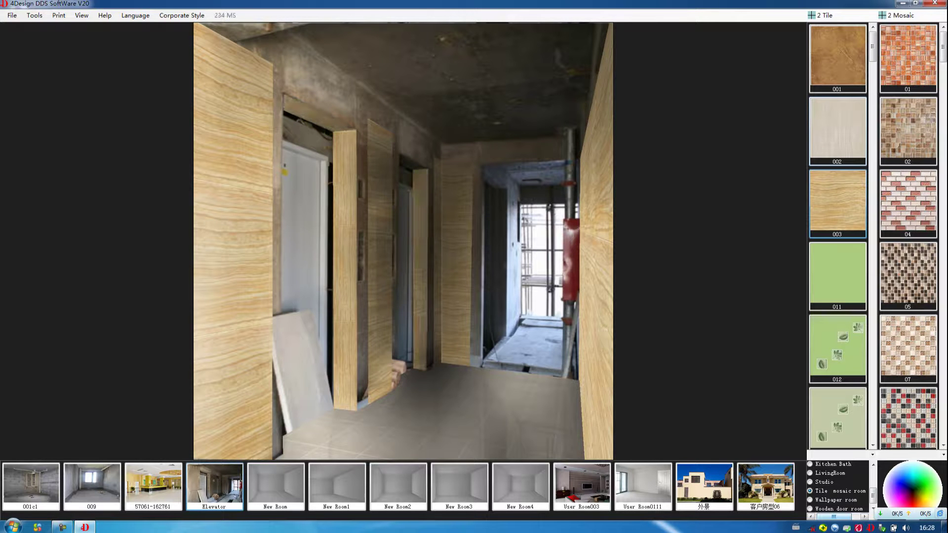
click(412, 165)
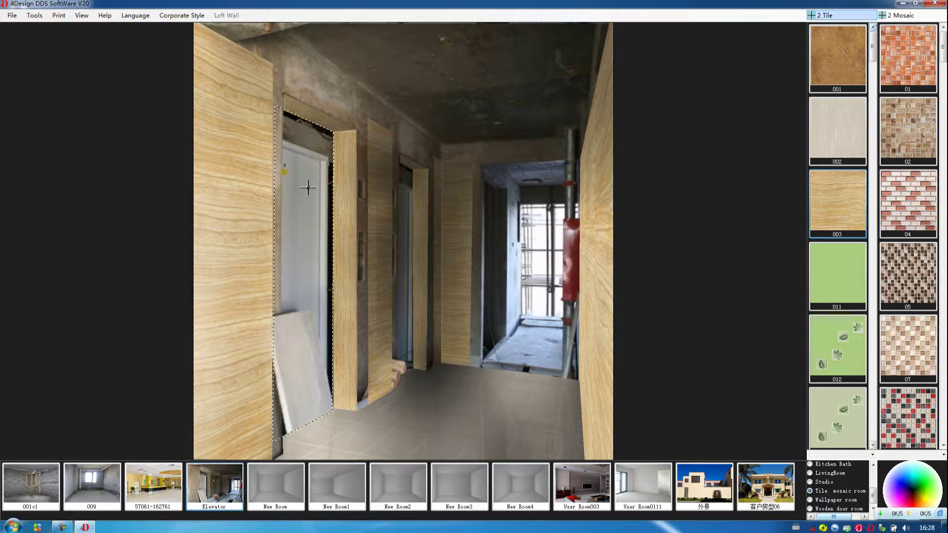
Load the Elevator door map group in place of 2 Mosaic and fit door01 into both elevator openings
click(901, 15)
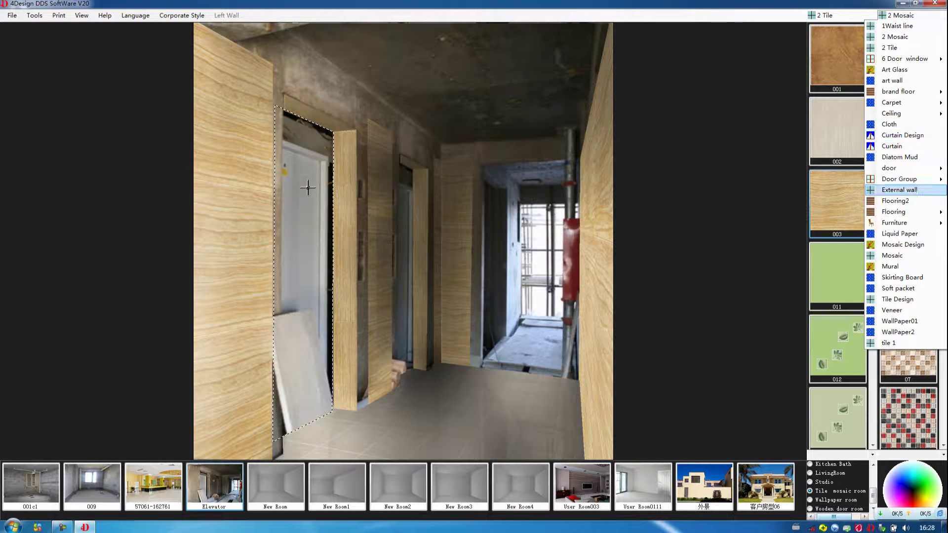
mouse_move(889, 168)
key(Return)
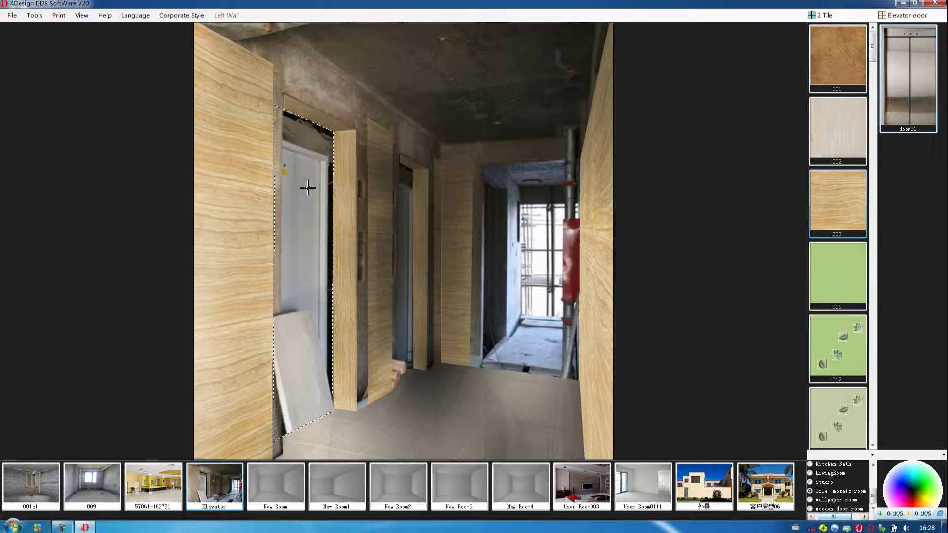
click(308, 187)
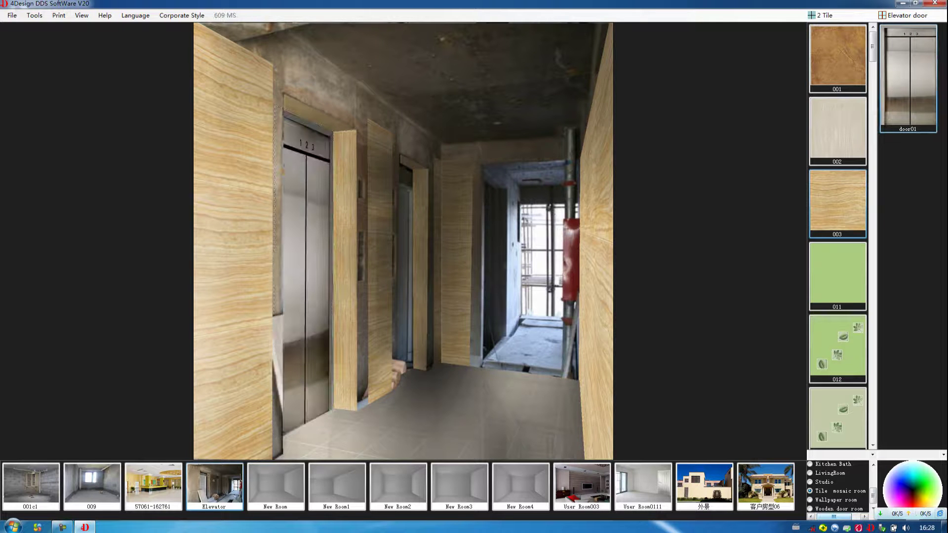
click(410, 196)
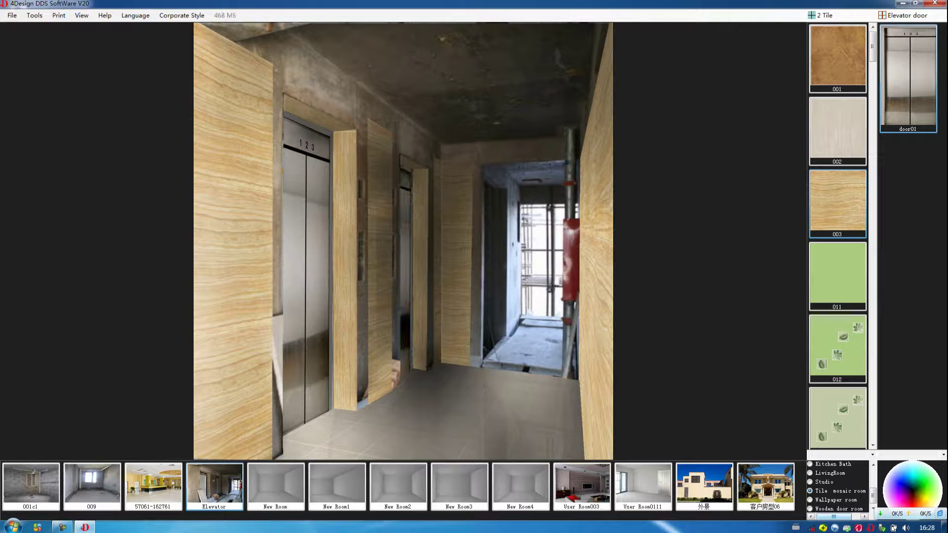
Fit door01 into the corridor's end opening and surround all three elevator doors with frame 03 from the 门套 door group
click(534, 223)
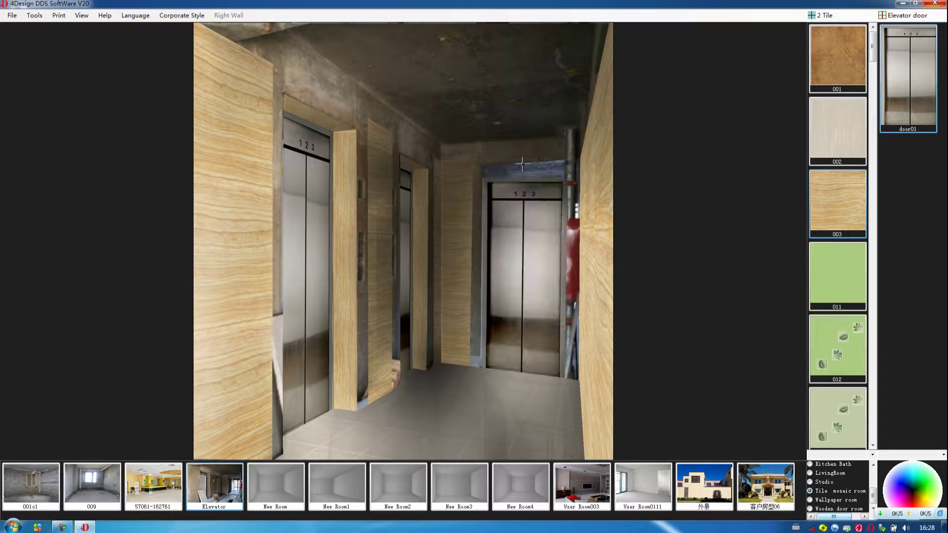
click(904, 15)
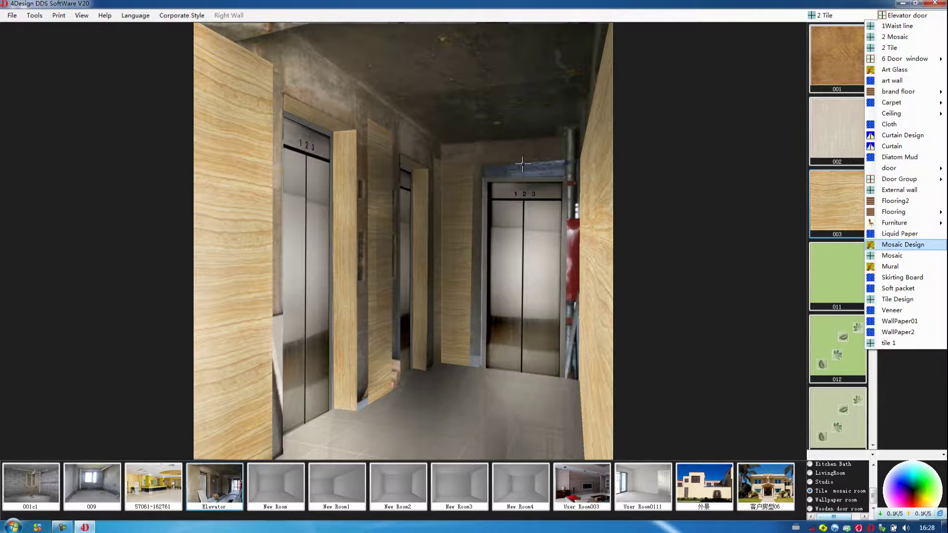
mouse_move(899, 179)
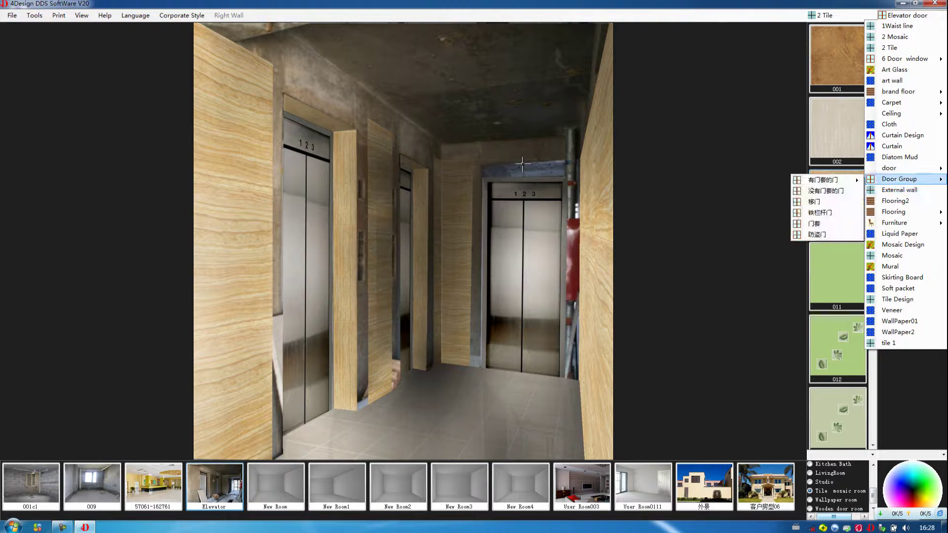
click(814, 223)
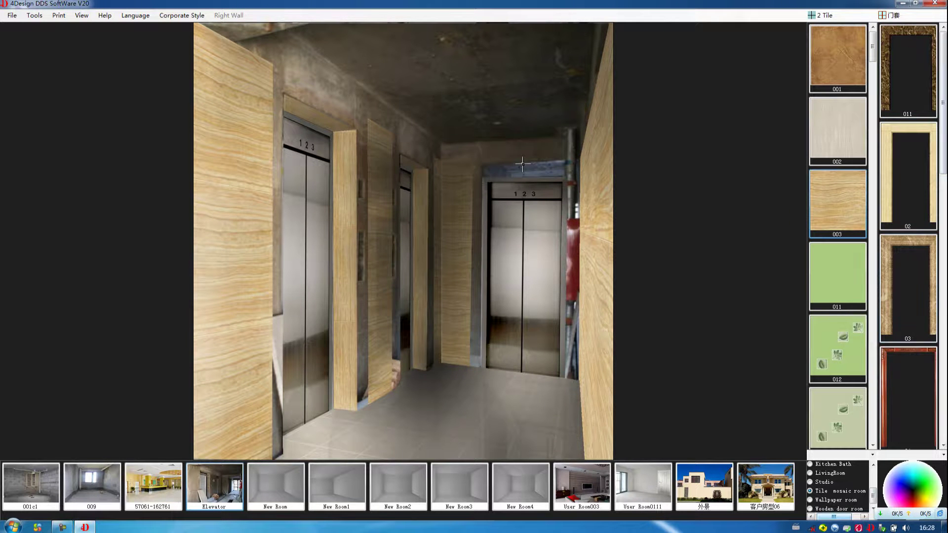
click(522, 163)
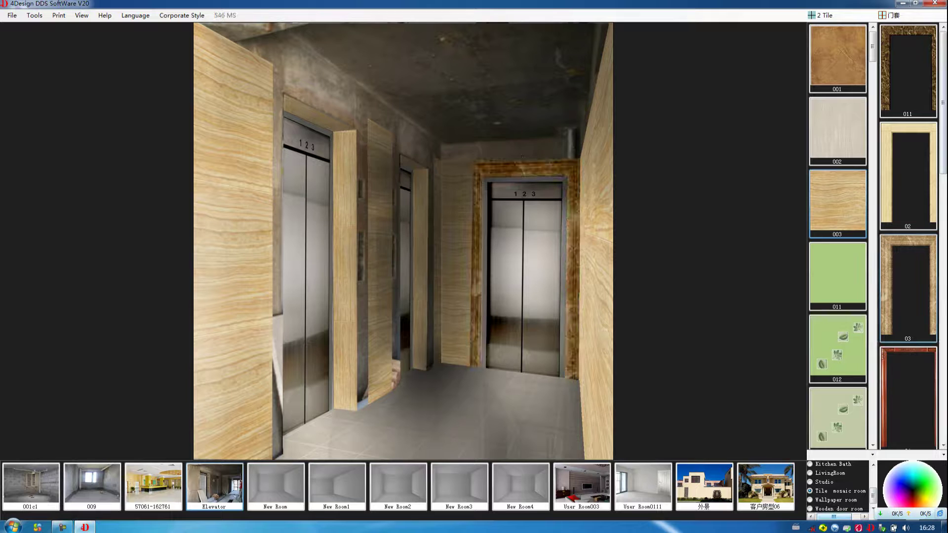
click(406, 141)
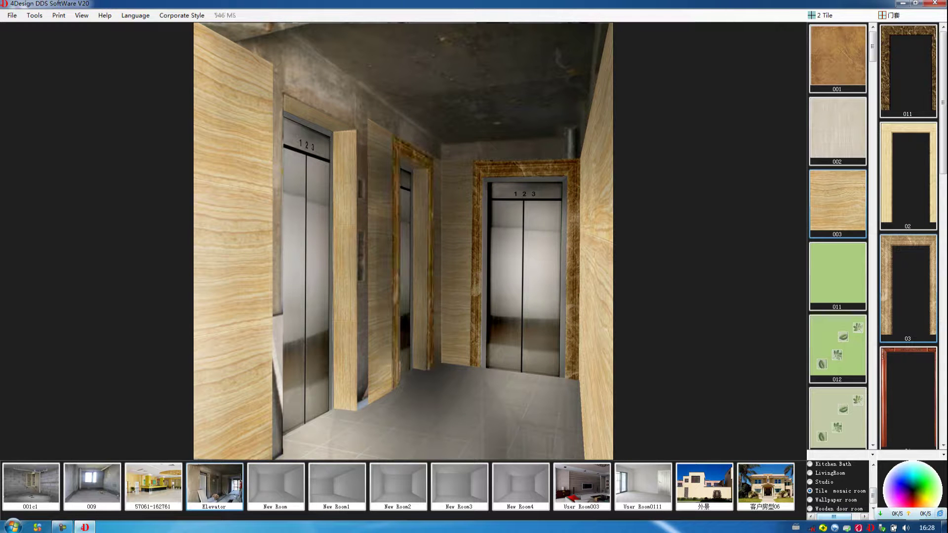
click(341, 105)
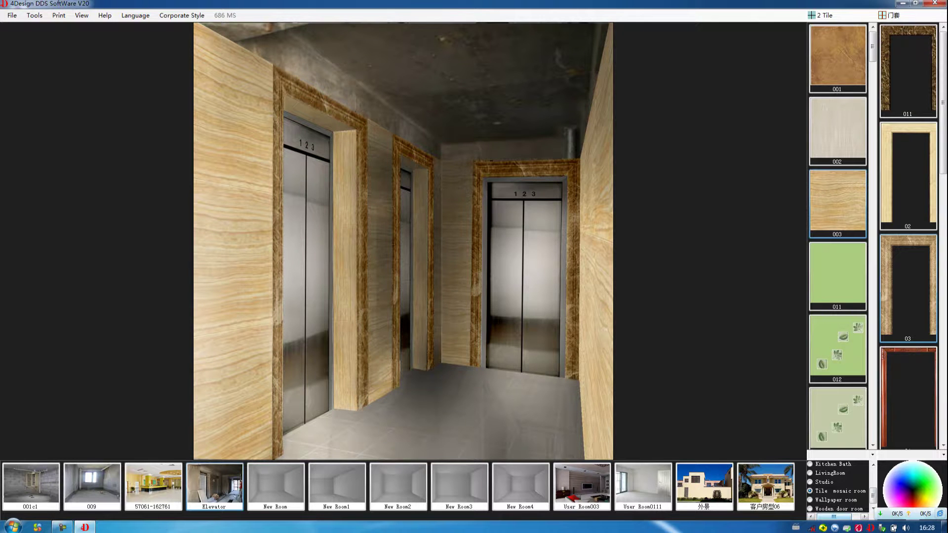
Paint the corridor ceiling, the band around it and the edges of its recess white
click(435, 72)
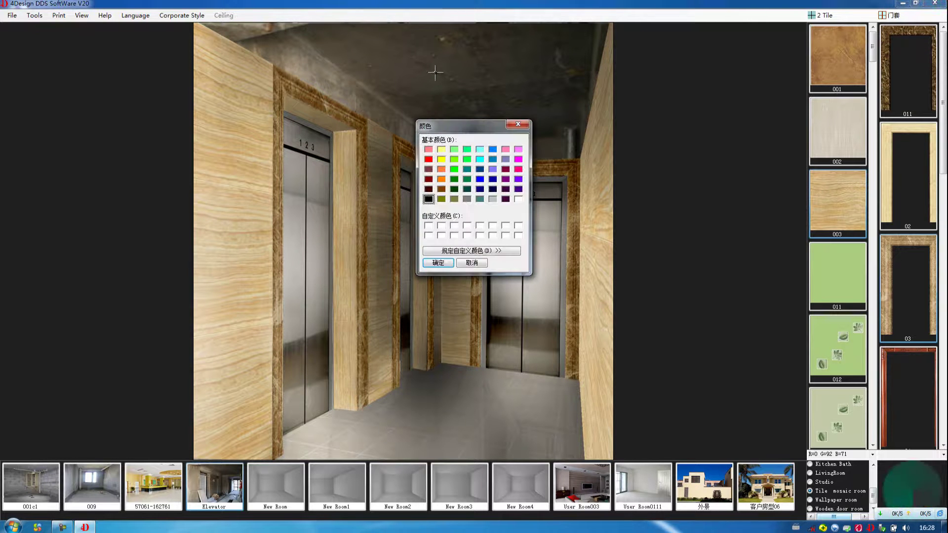
click(518, 199)
click(438, 262)
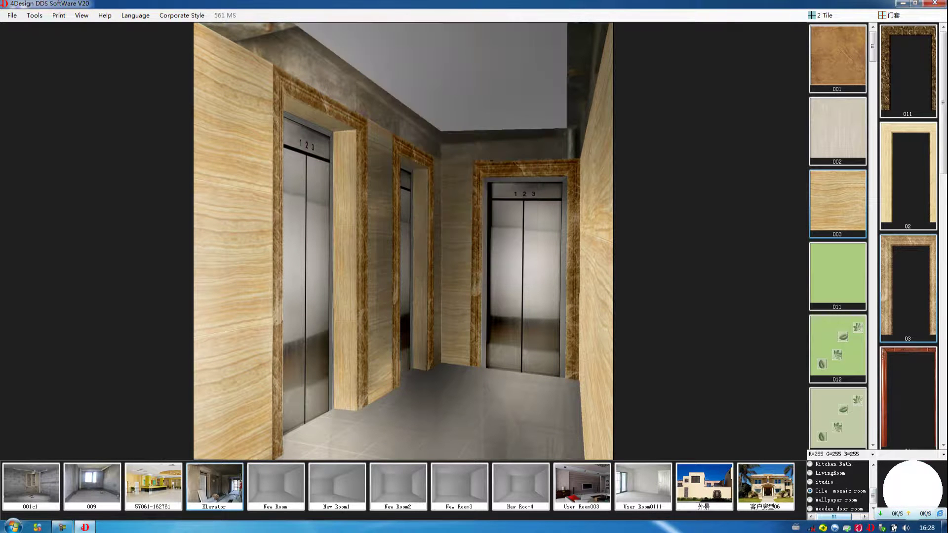
click(513, 148)
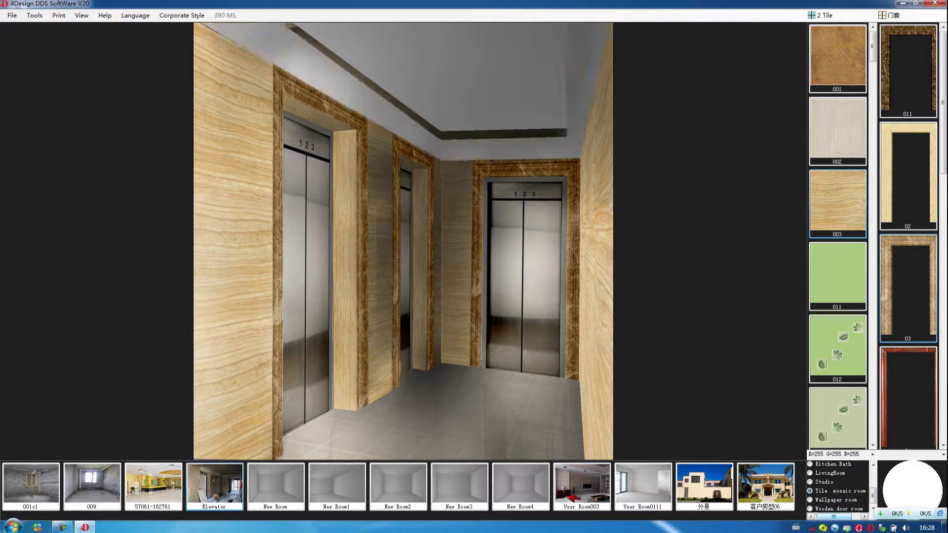
click(386, 94)
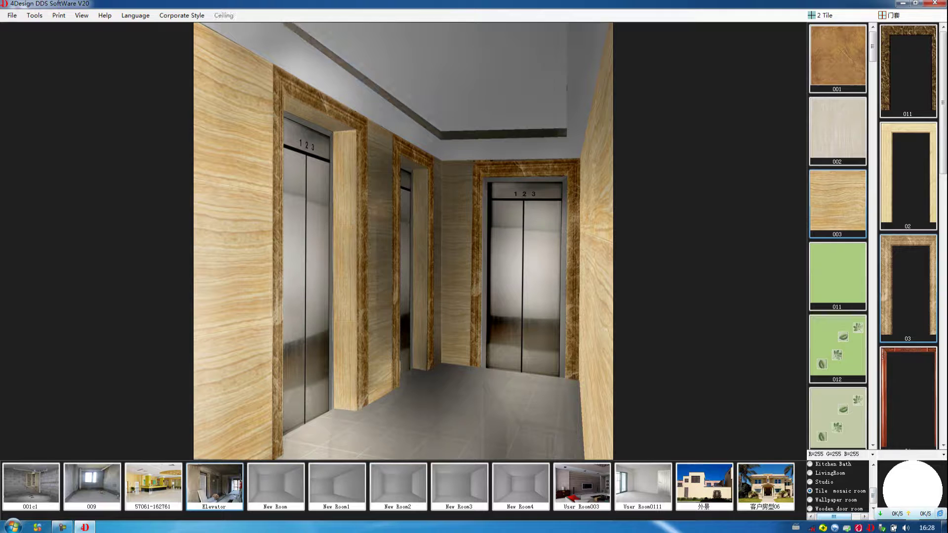
click(503, 134)
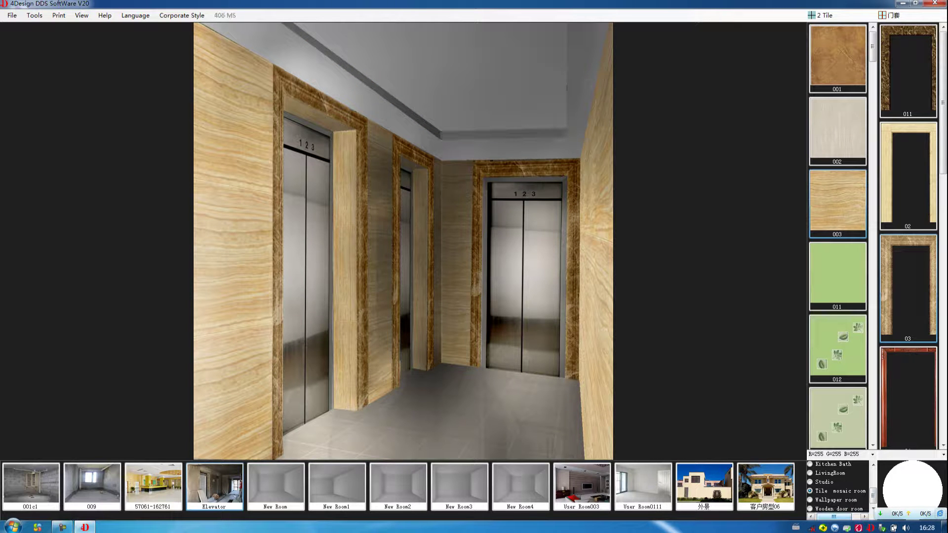
Light the recessed ceiling with the SpotLight05 effect and save the setting
right_click(469, 75)
click(494, 80)
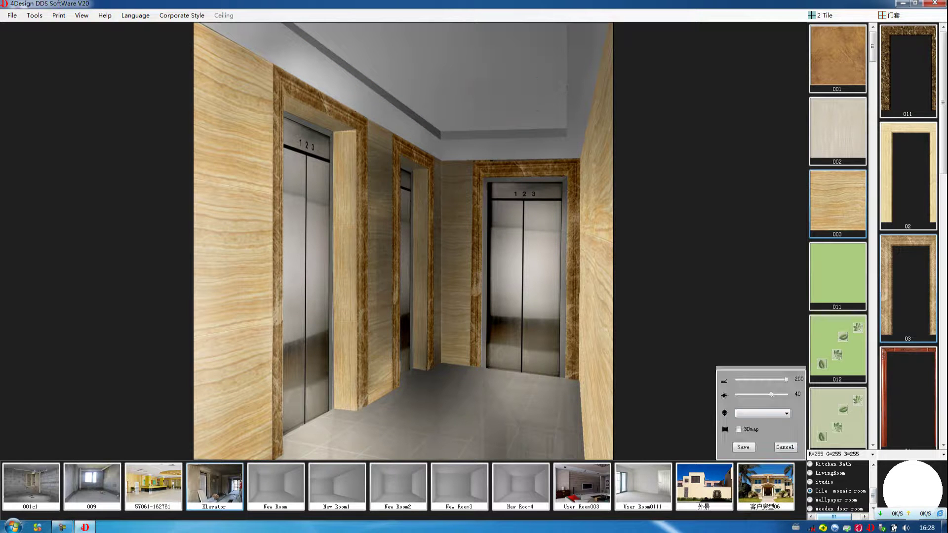
click(762, 413)
click(751, 447)
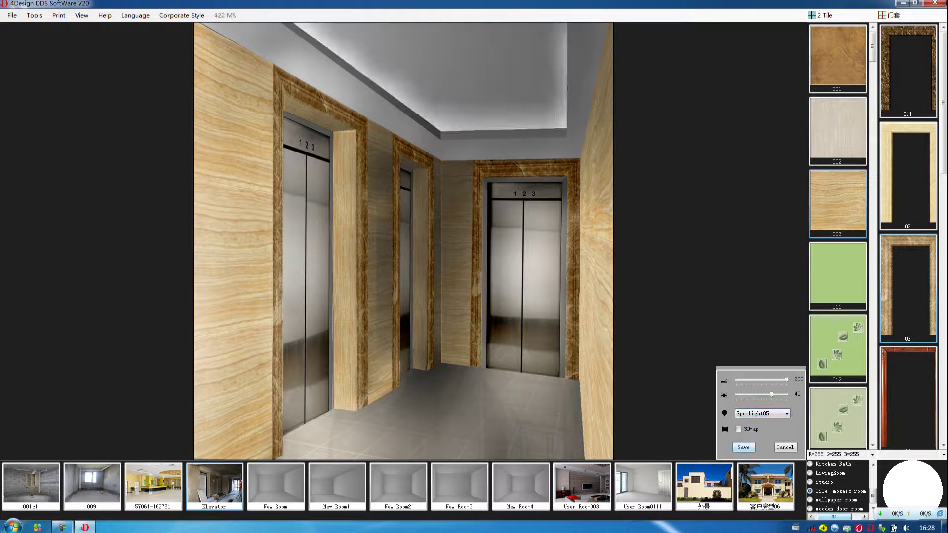
click(743, 447)
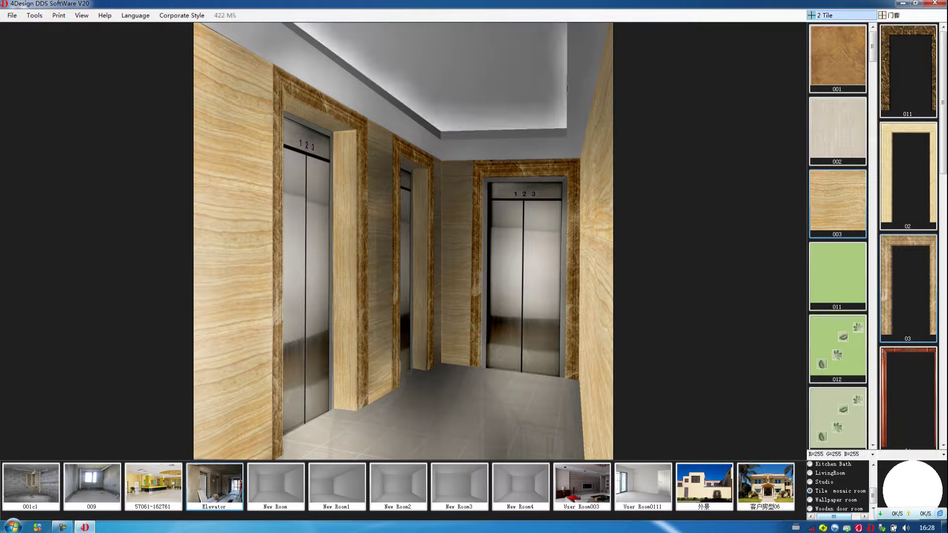
Place chandelier 00 from the Furniture Lighting group, shrunk to hang near the far end of the ceiling
click(842, 15)
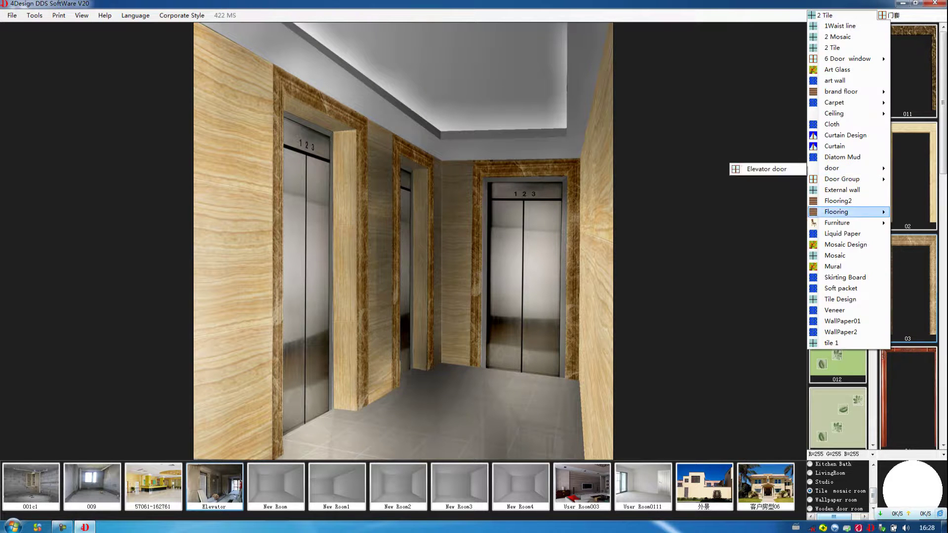
mouse_move(838, 223)
click(751, 278)
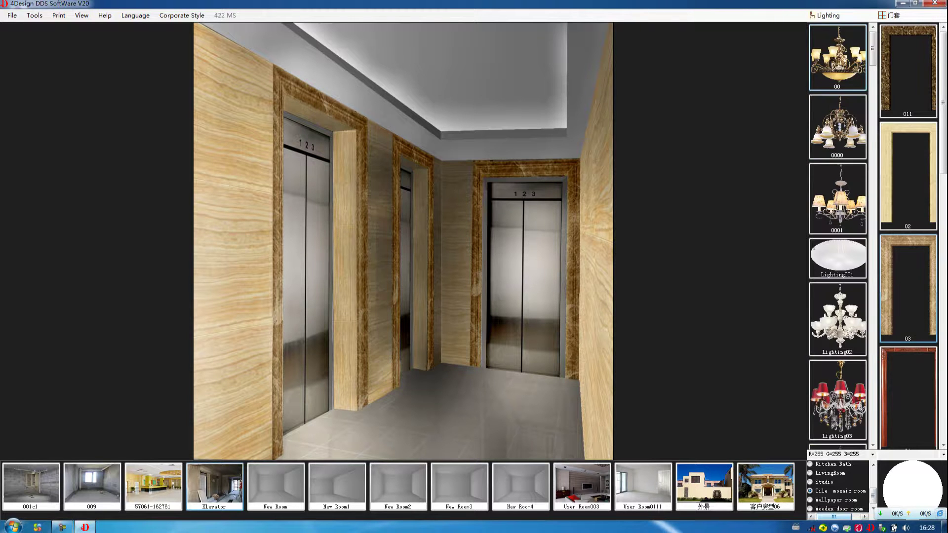
click(838, 58)
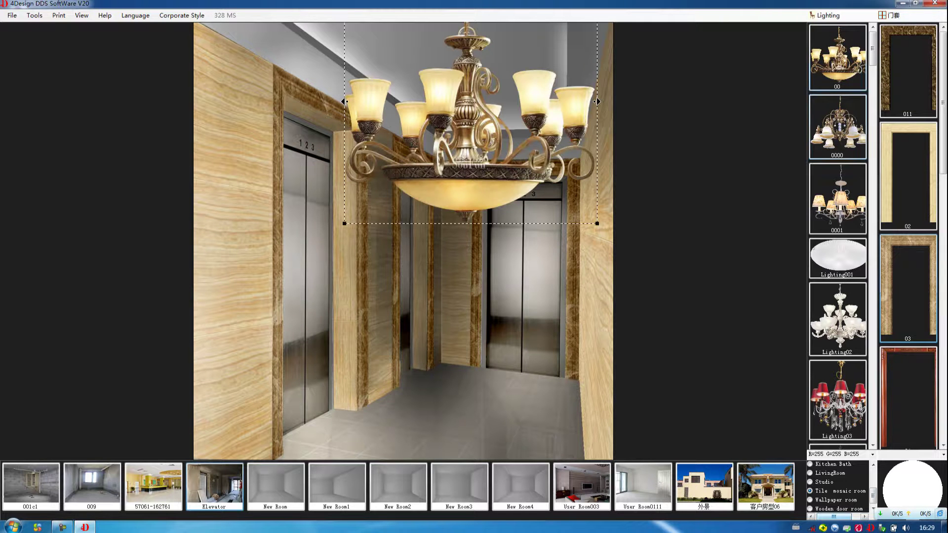
drag(597, 224, 469, 100)
drag(407, 64, 497, 157)
drag(560, 131, 538, 116)
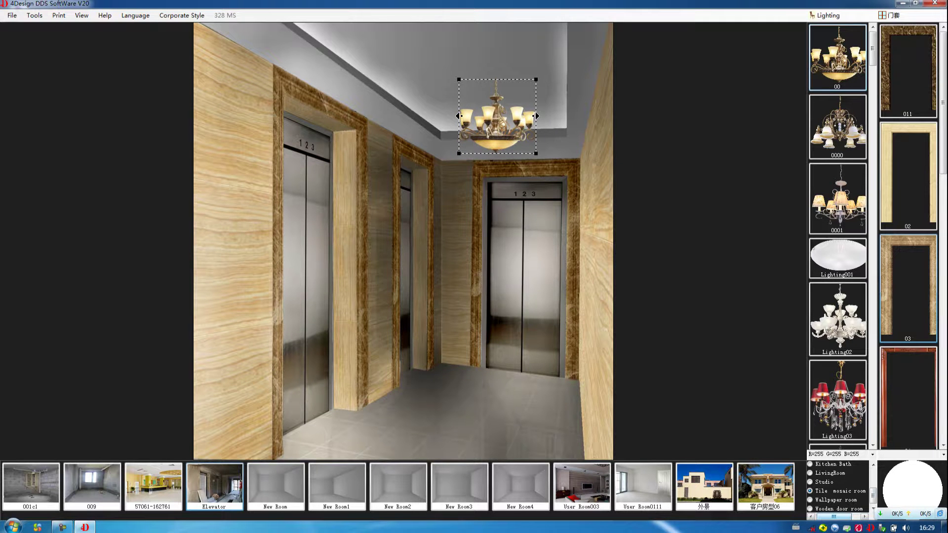
Add a second chandelier 00, slightly larger, in front of the first one on the ceiling
drag(537, 115, 503, 22)
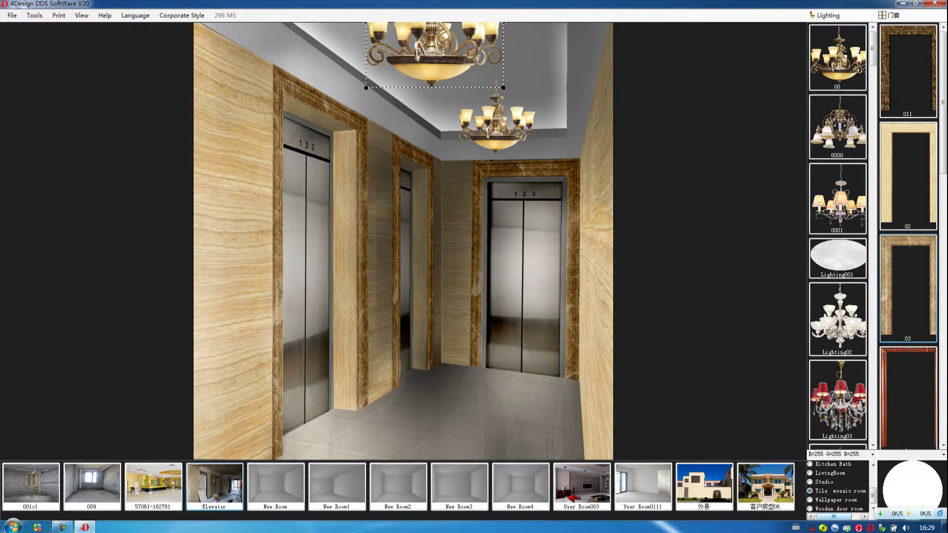
drag(435, 54, 453, 110)
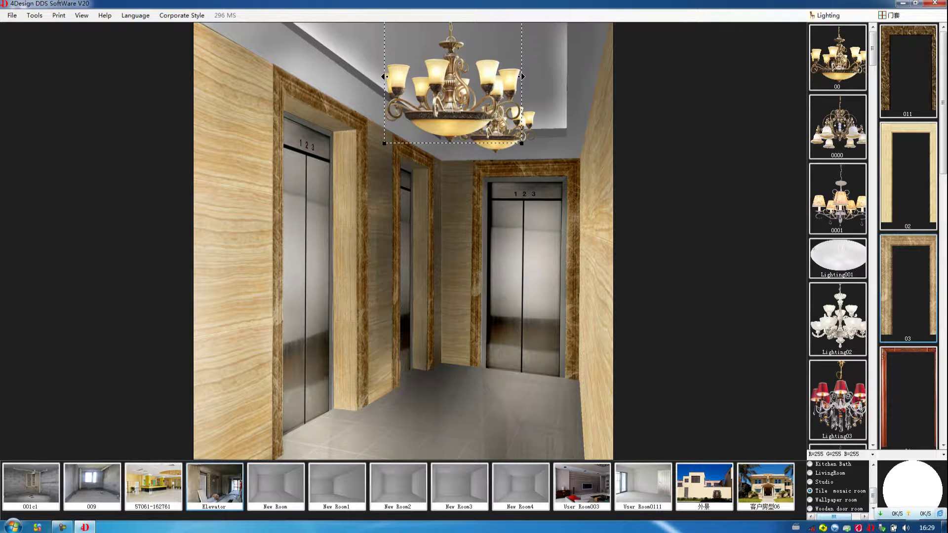
drag(522, 143, 476, 99)
drag(429, 64, 458, 69)
Load the Furniture Plant group and place plant 00 in the corridor's near corner beside the right wall
click(828, 15)
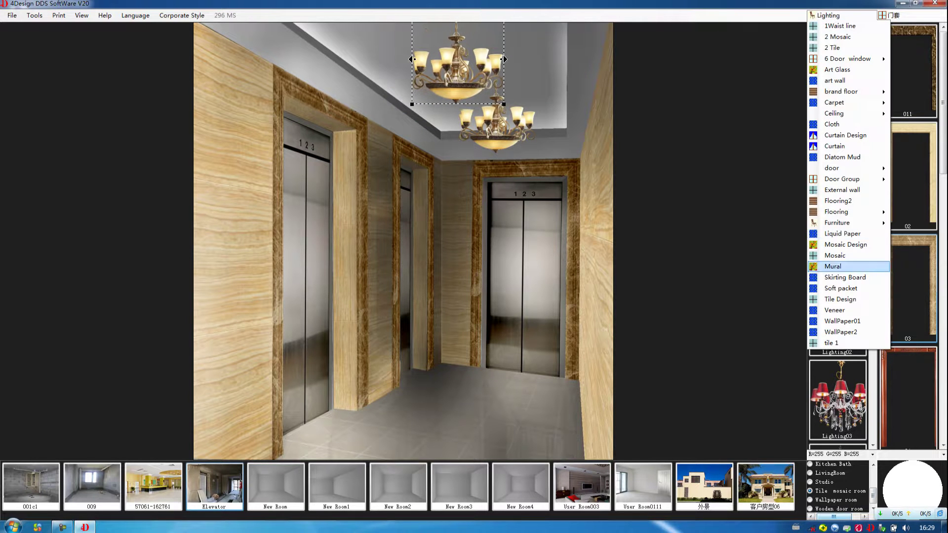
mouse_move(837, 223)
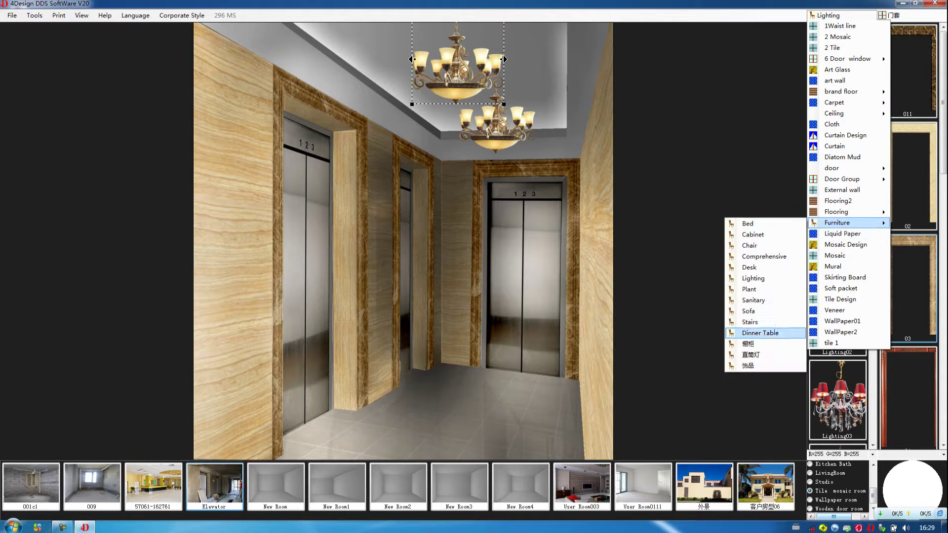
click(749, 290)
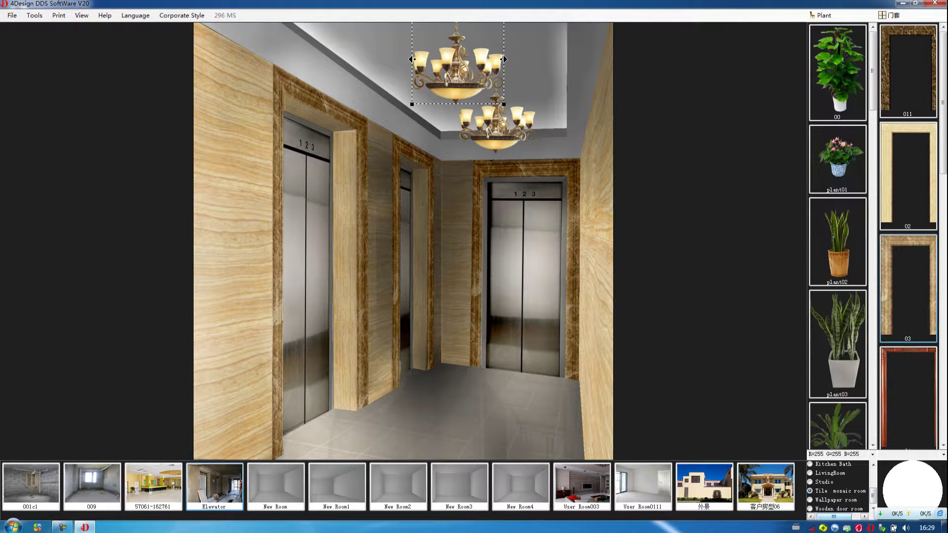
drag(837, 72, 553, 412)
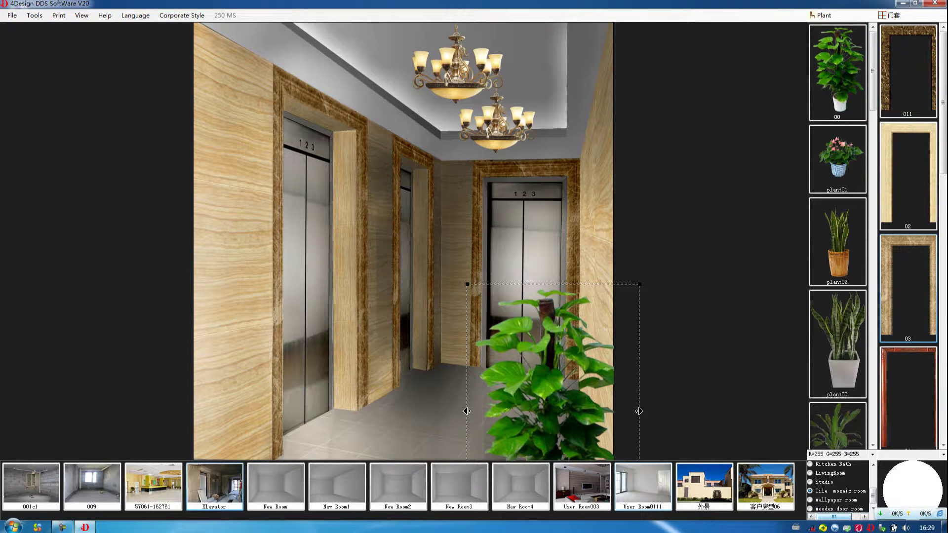
Create and save a new room 3800 mm long, 2400 mm wide and 2700 mm high, and pave its floor with tile 002
right_click(650, 476)
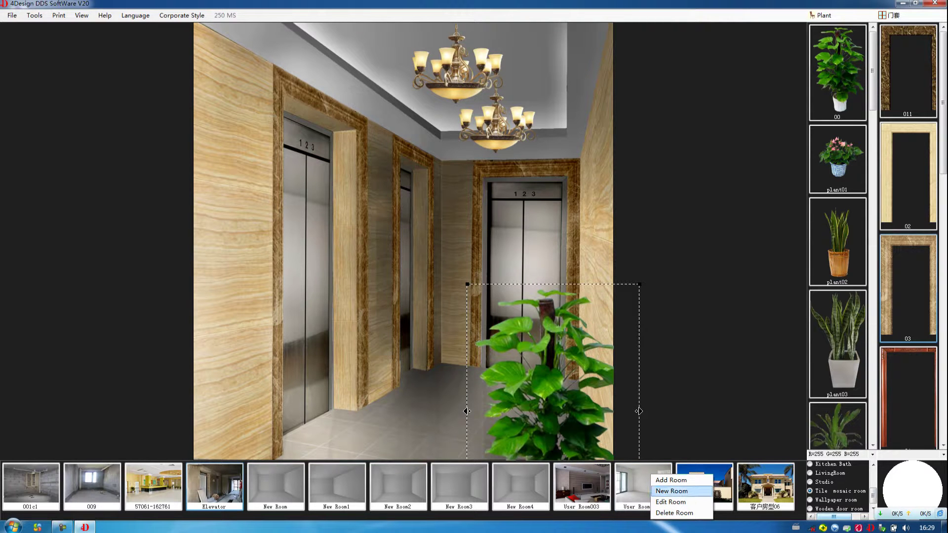
click(671, 491)
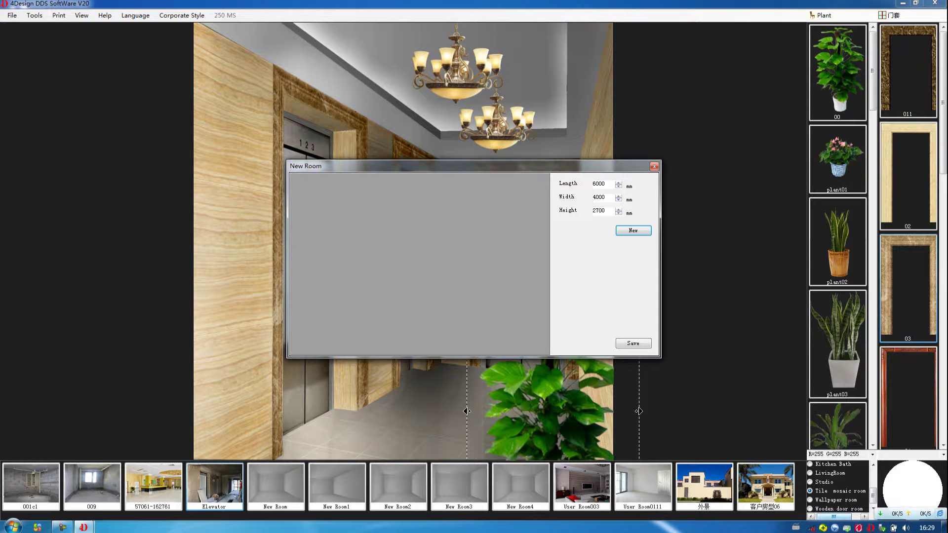
drag(592, 184, 600, 183)
text(3)
text(24)
click(633, 231)
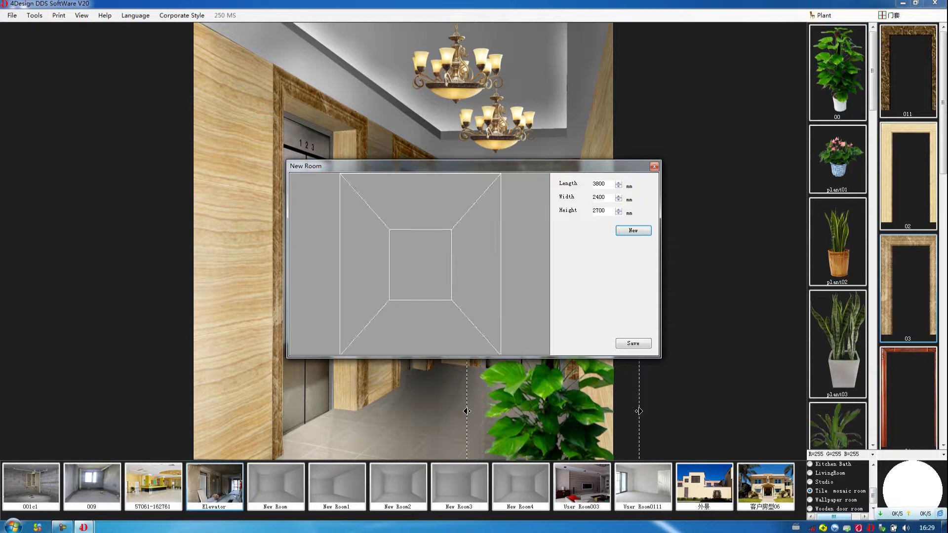
click(633, 344)
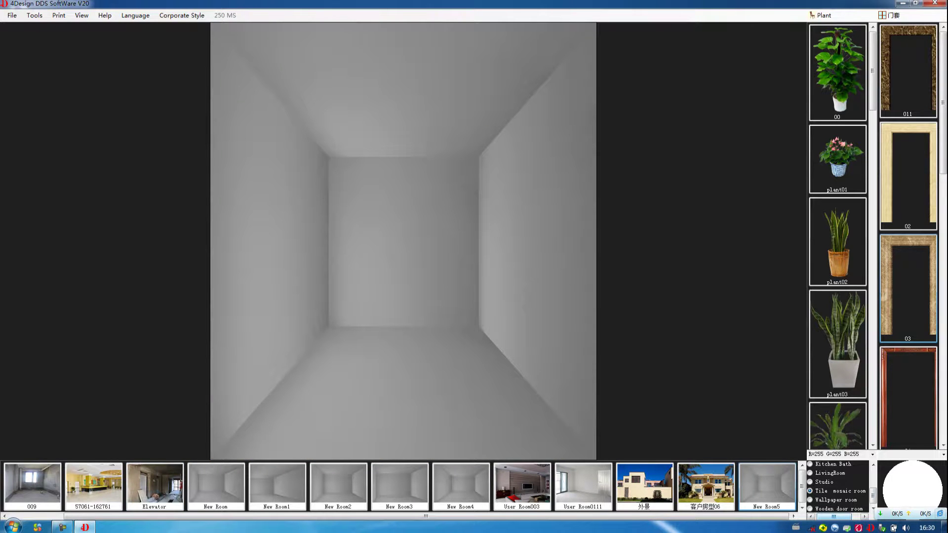
click(486, 414)
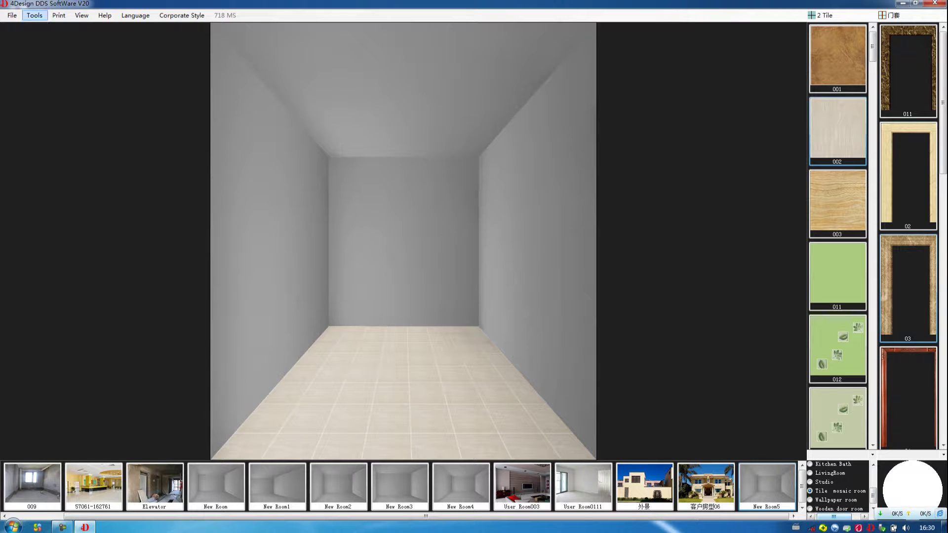
Start a tile design for an 1800 by 2400 mm wall with 300 by 300 mm tiles and a gap width of 0
click(35, 15)
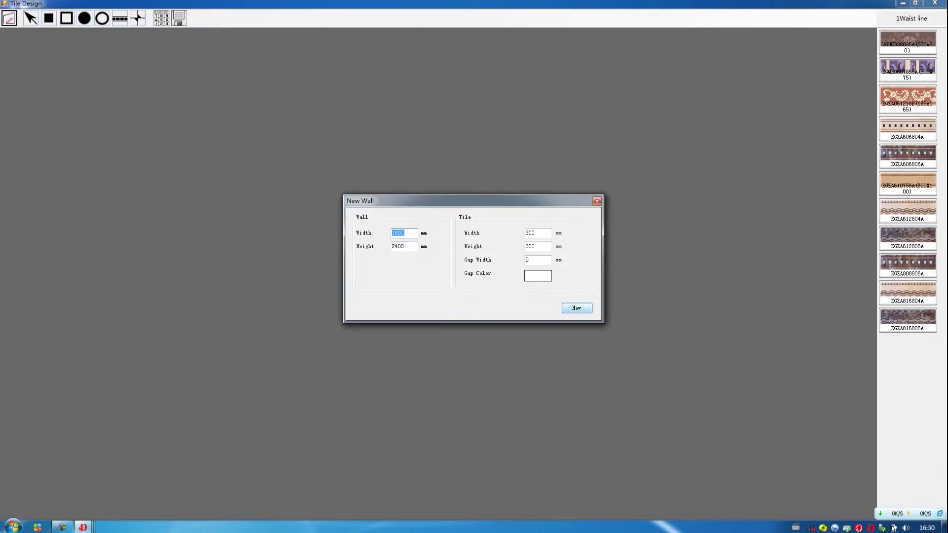
key(Return)
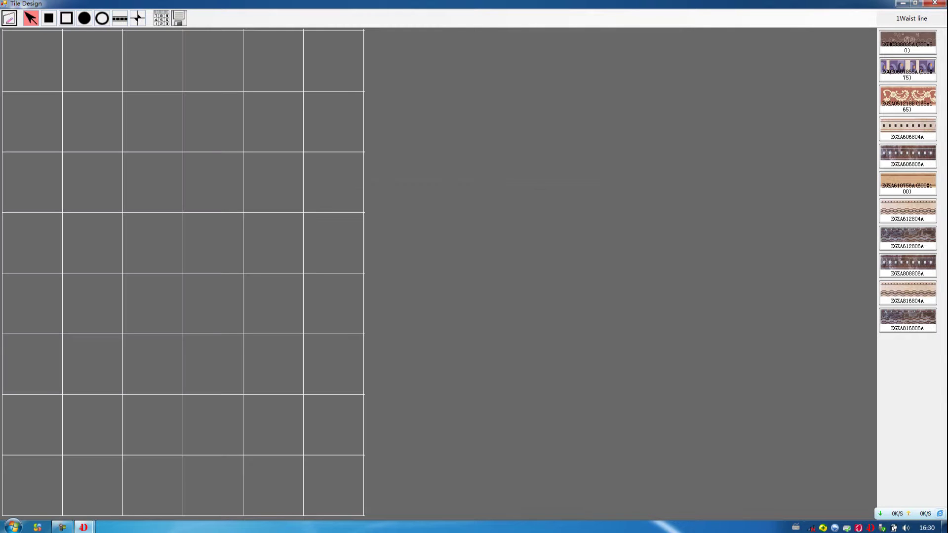
Select every cell of the wall's tile grid and load the 2 Tile group in place of 1Waist line
right_click(223, 68)
click(254, 84)
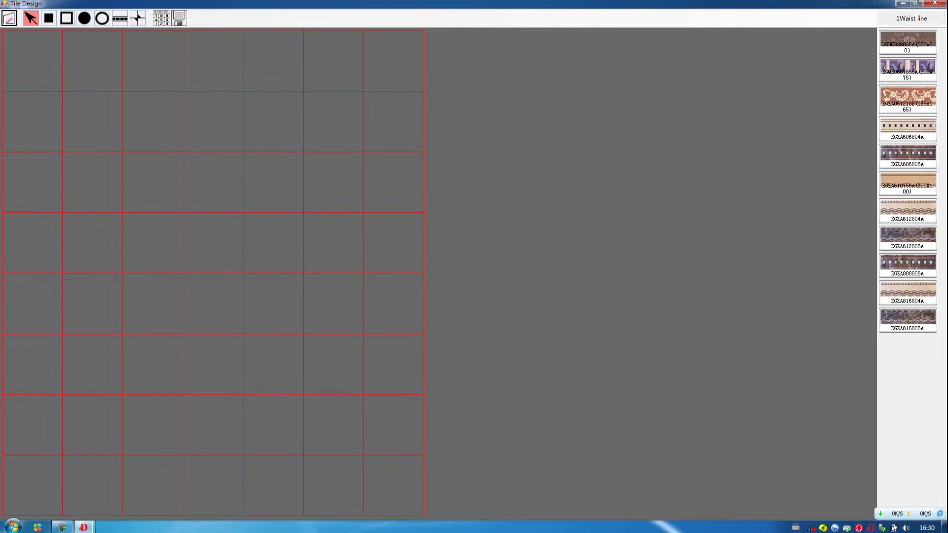
click(912, 18)
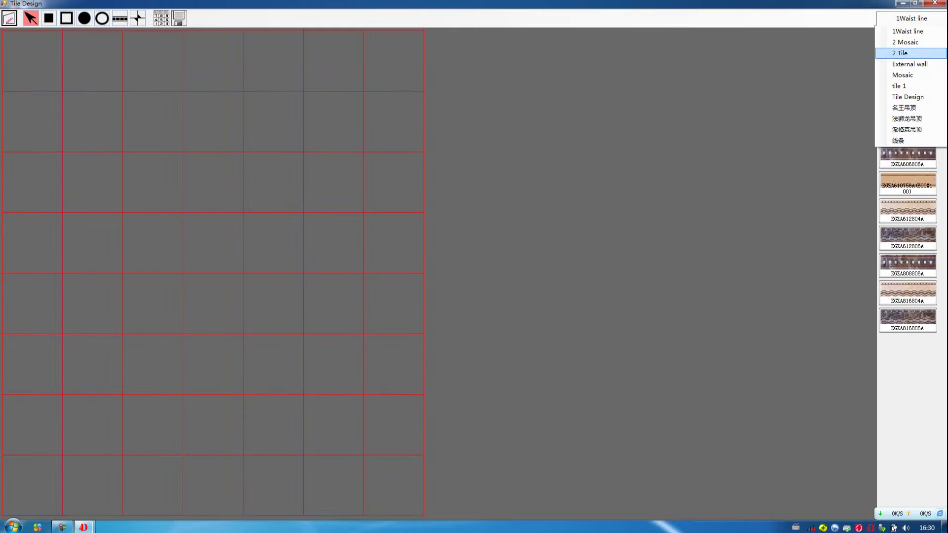
click(911, 49)
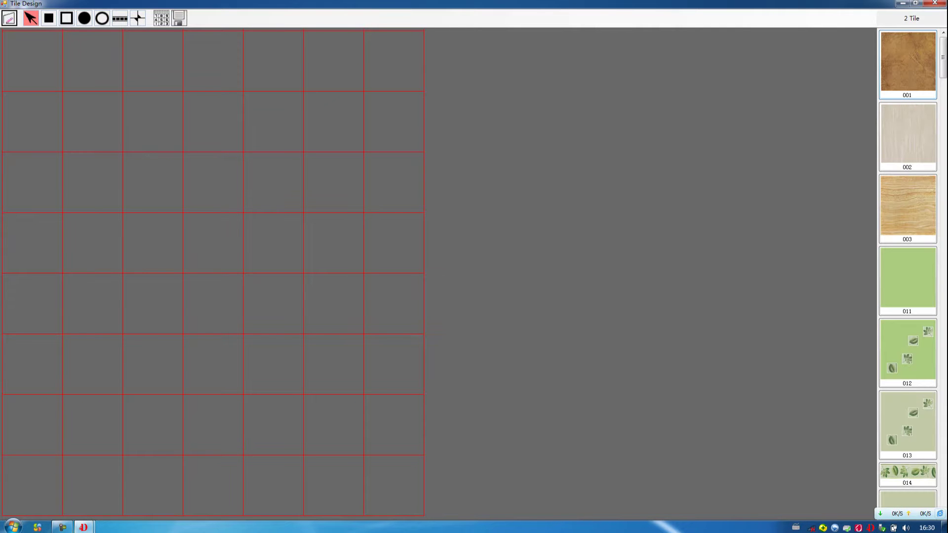
Fill all selected cells with tile 001 and draw a hollow rectangular border 70 wide, one tile in from the wall edges
click(907, 64)
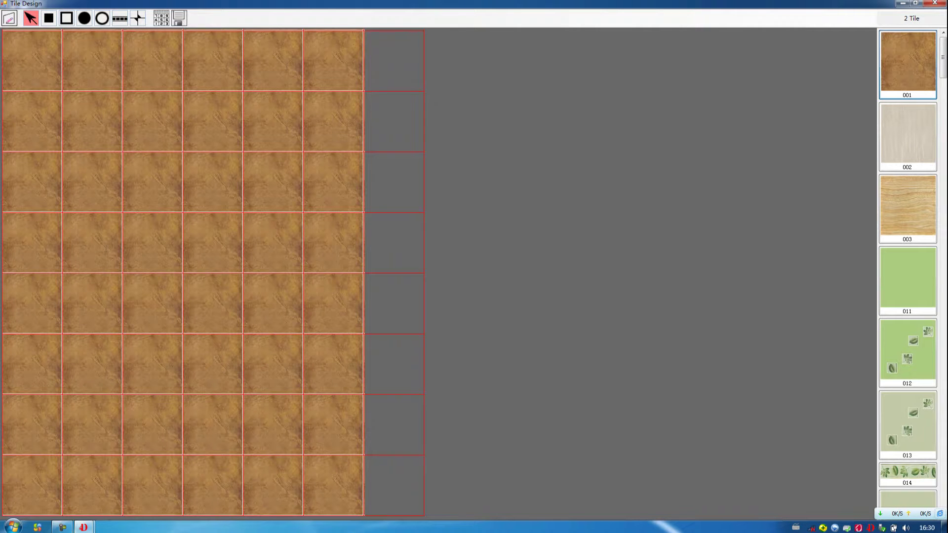
click(67, 19)
drag(63, 91, 303, 449)
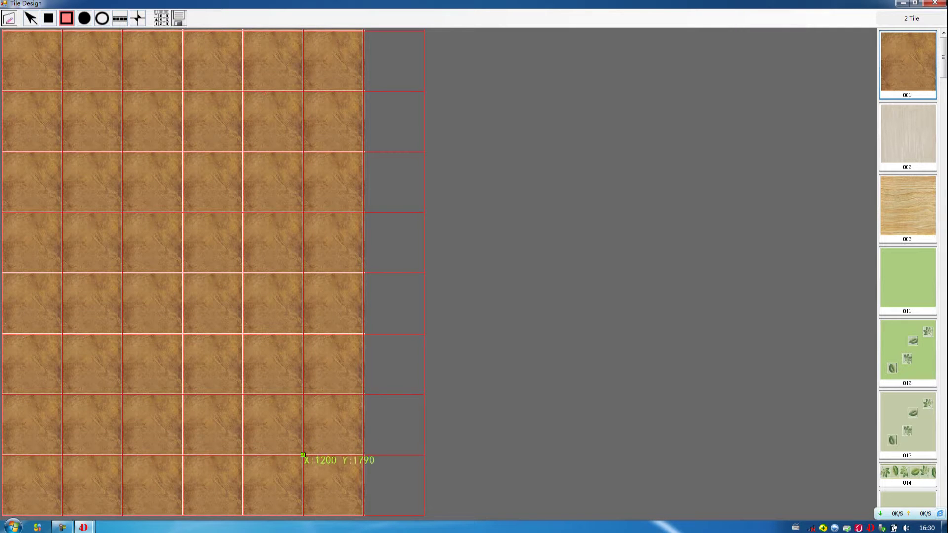
click(303, 455)
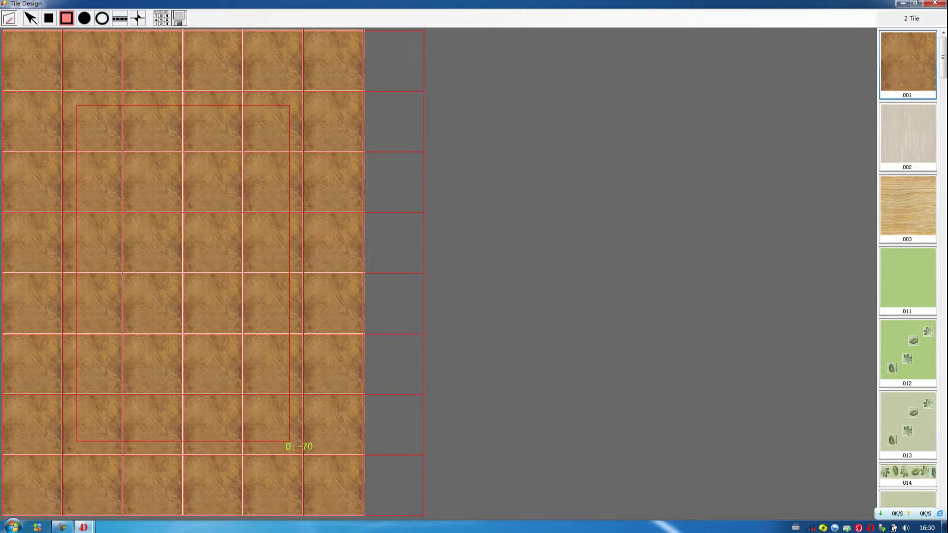
click(290, 441)
Load the 1Waist line group and fill the rectangular border with KGZA051218B(165x165)
click(912, 18)
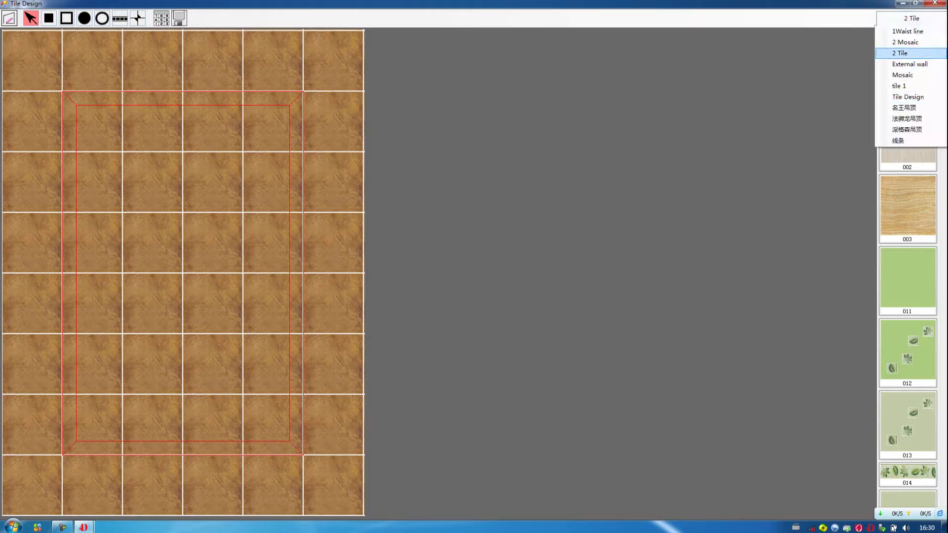
click(908, 32)
click(907, 99)
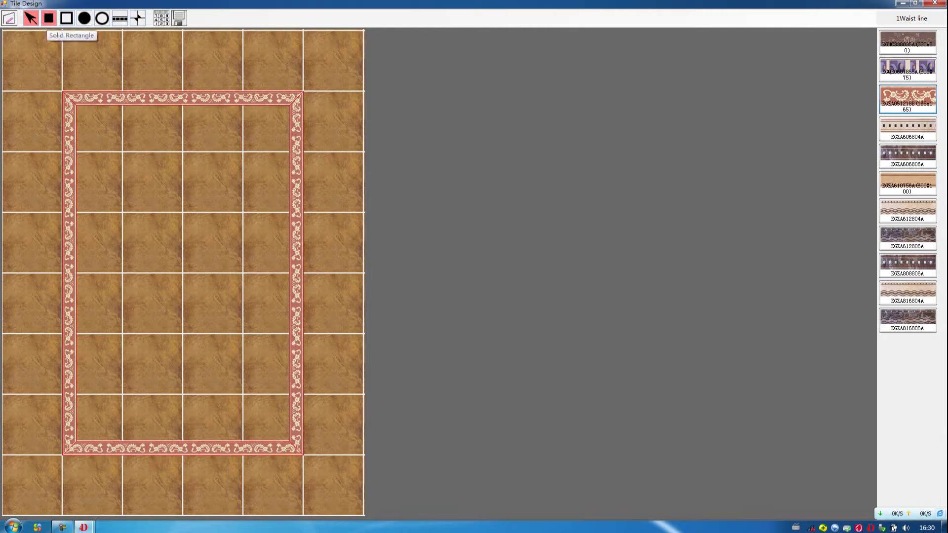
Draw a solid rectangle covering the area inside the waist line border and fill it with tile 002 from the 2 Tile group
click(48, 18)
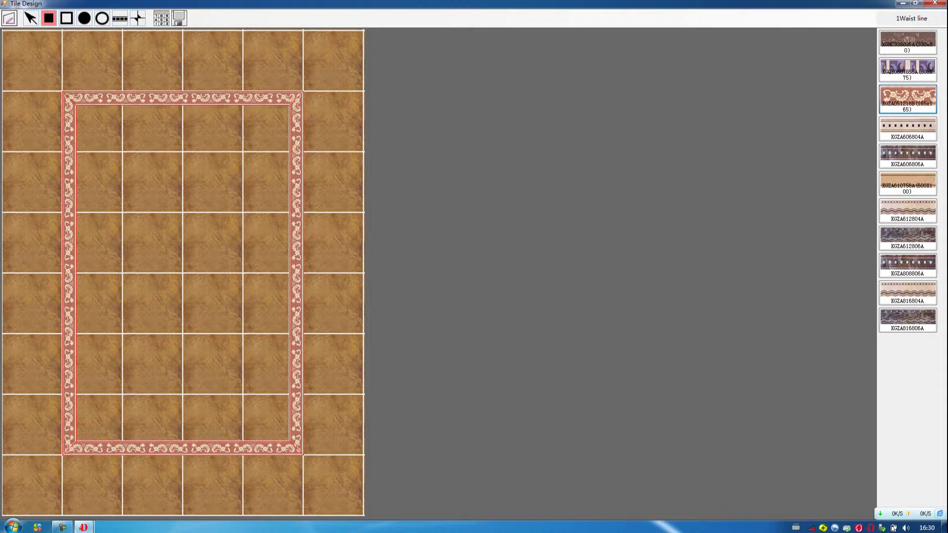
drag(77, 105, 292, 447)
click(30, 19)
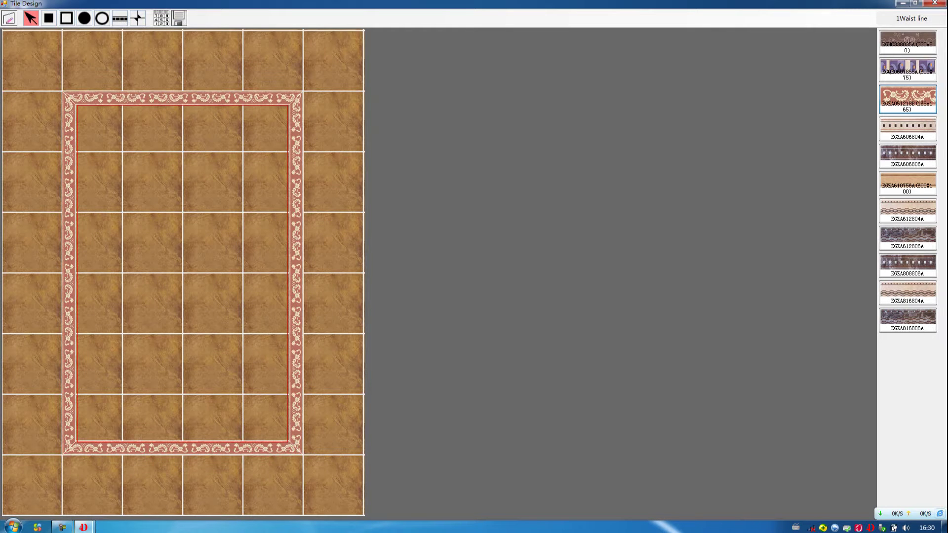
click(912, 18)
click(908, 53)
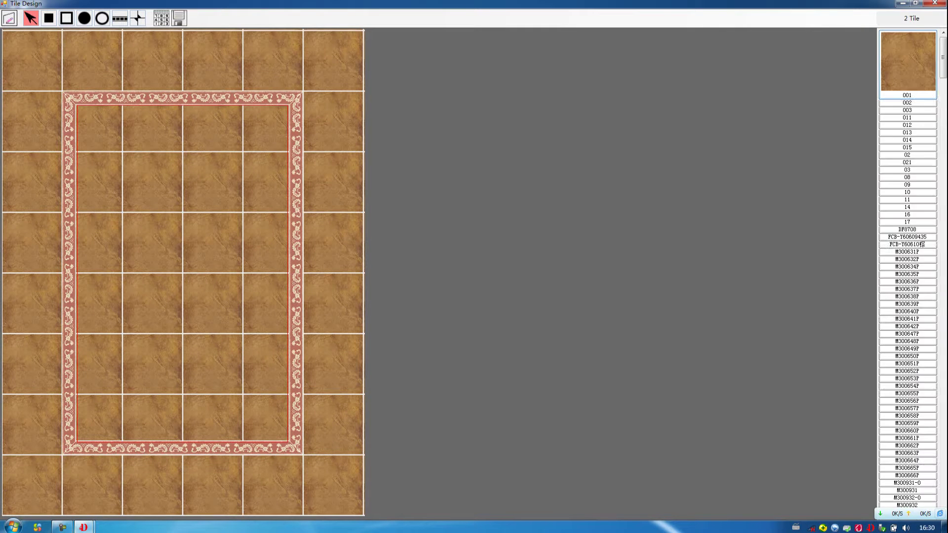
click(907, 136)
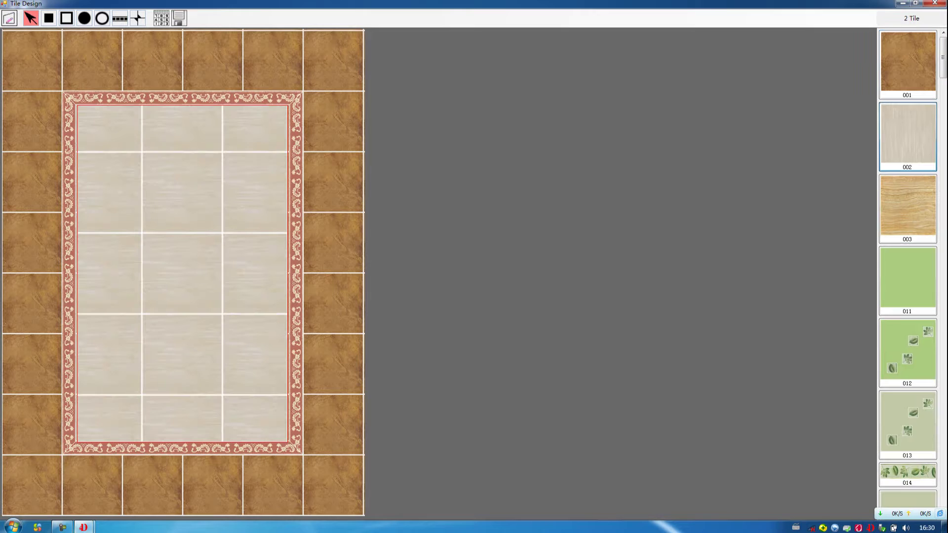
Set tile 002's rotation to 45 and its size to 300 in the tile properties and save them
right_click(908, 133)
click(894, 138)
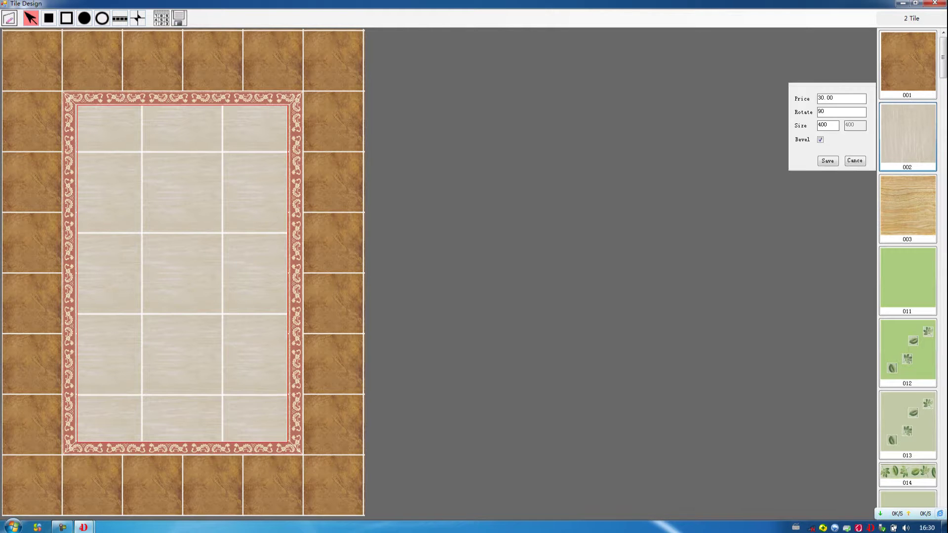
drag(824, 111, 818, 111)
text(45)
text(3)
click(827, 161)
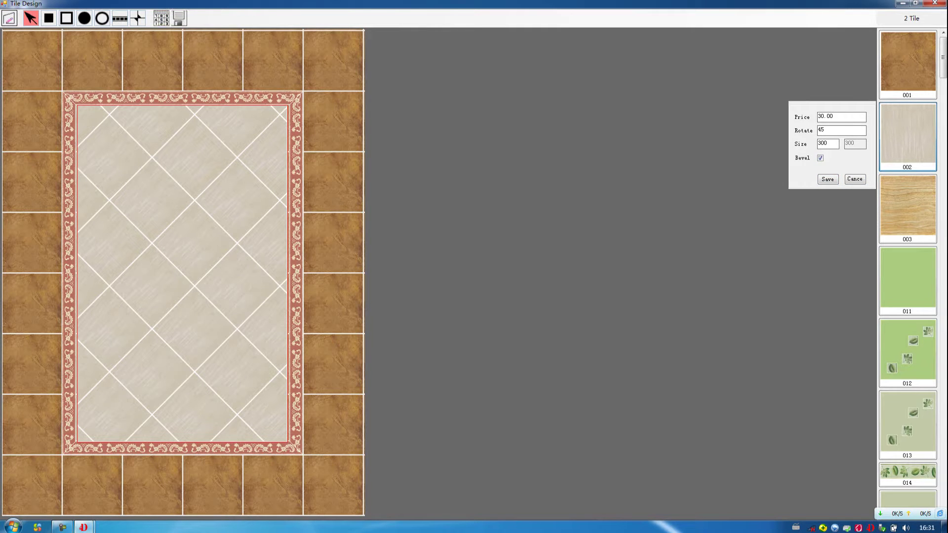
Check the tile design's bill and save the wall design, closing the design window
click(162, 19)
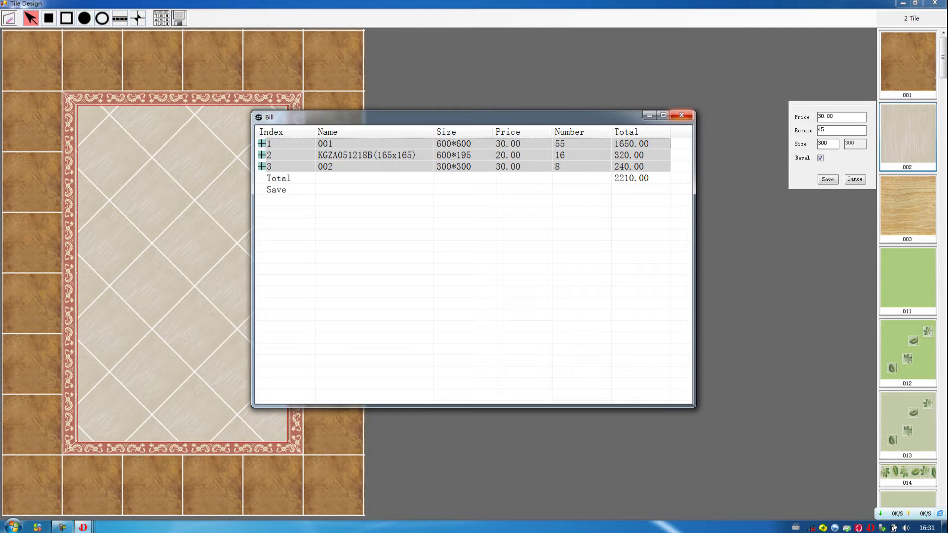
click(682, 115)
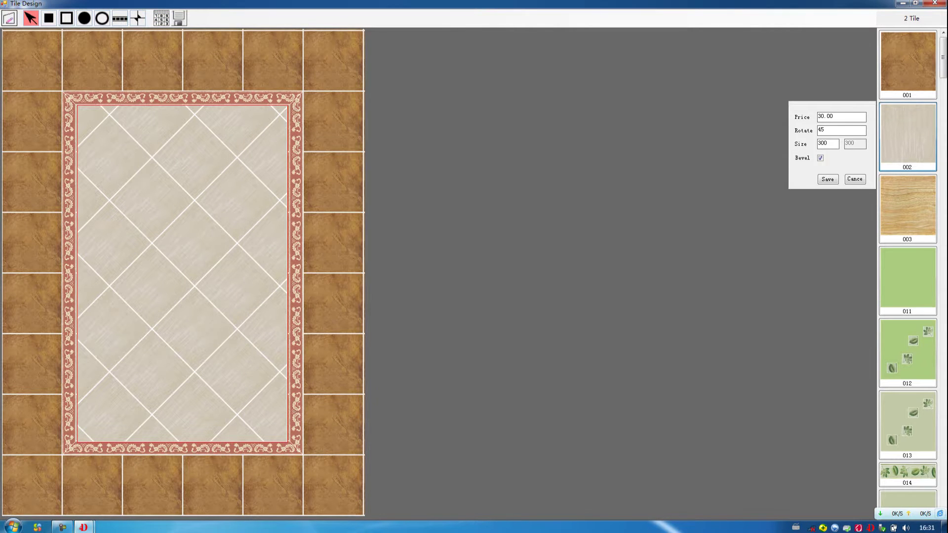
click(179, 18)
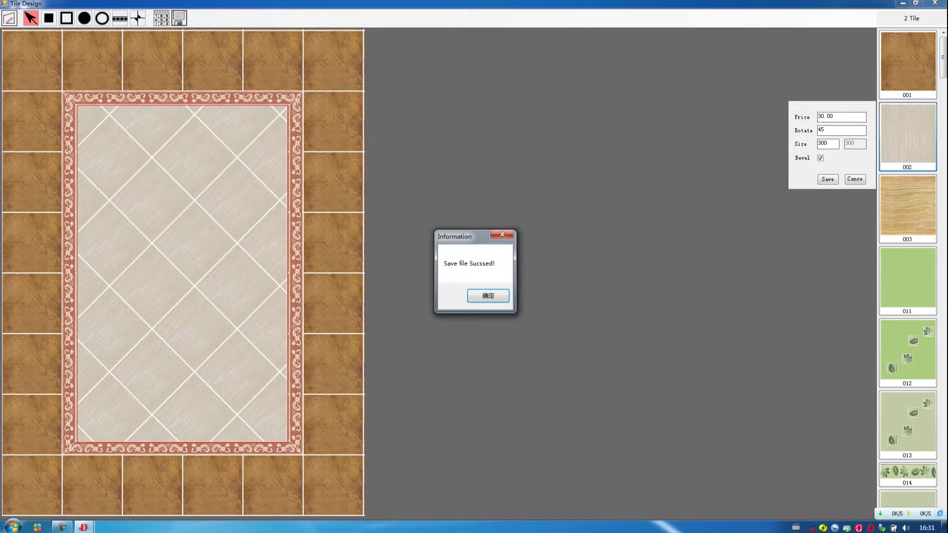
click(488, 295)
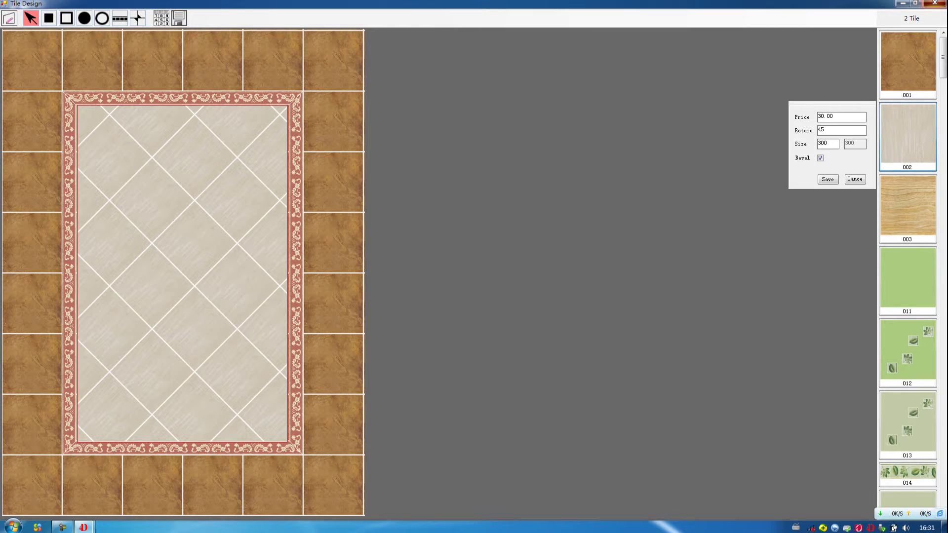
click(935, 3)
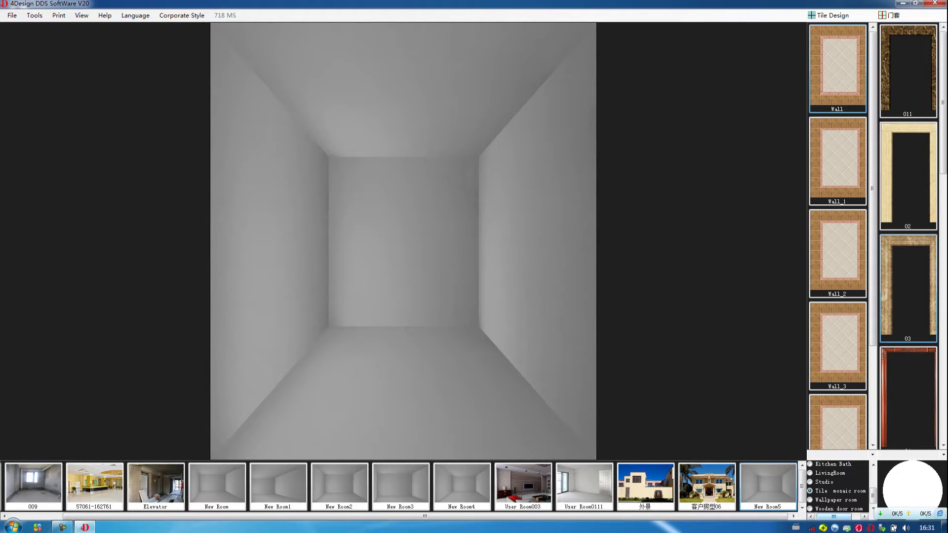
Pave the new room's floor with the saved Wall design and cover the right wall with tile 002
click(418, 403)
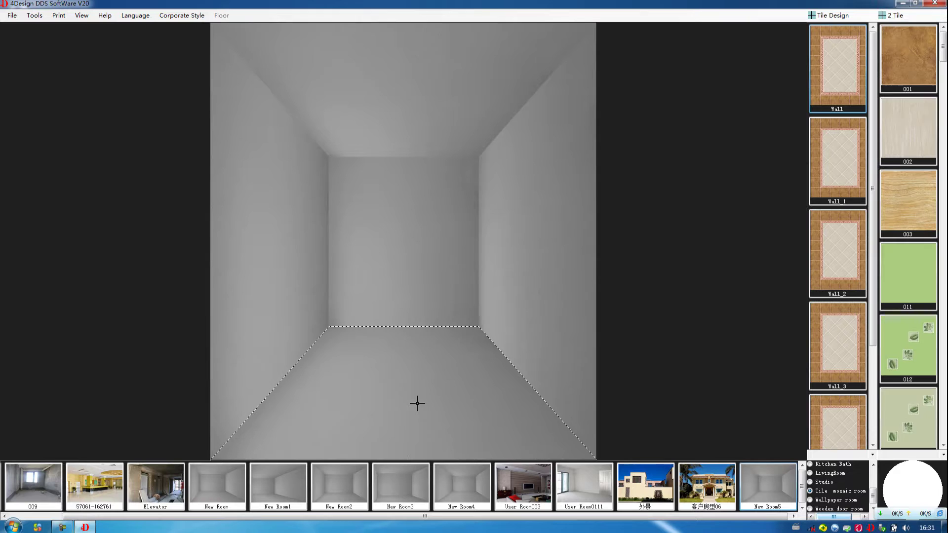
click(418, 404)
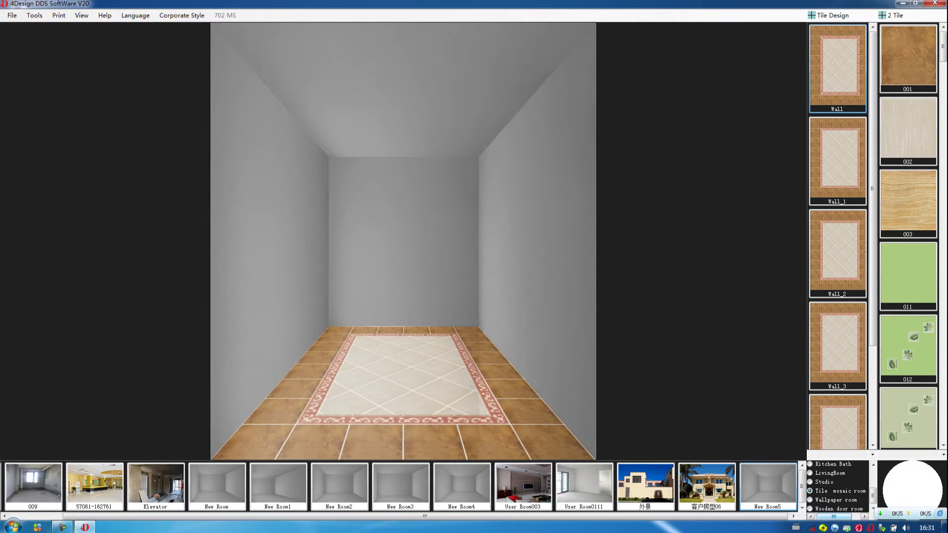
click(567, 216)
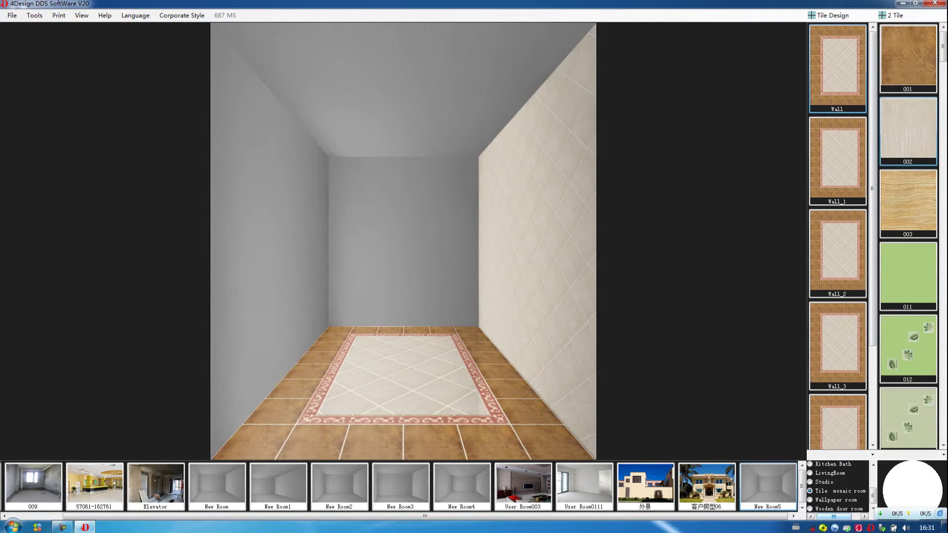
Set tile 002's rotation to 90 and its size to 588, save the settings, and tile the back and left walls with it
right_click(909, 135)
click(908, 206)
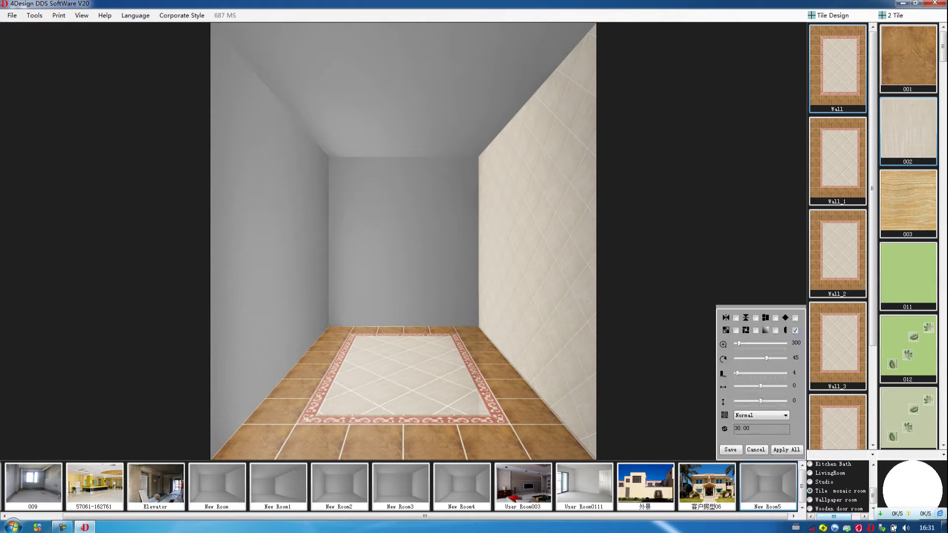
click(773, 358)
drag(746, 343, 744, 344)
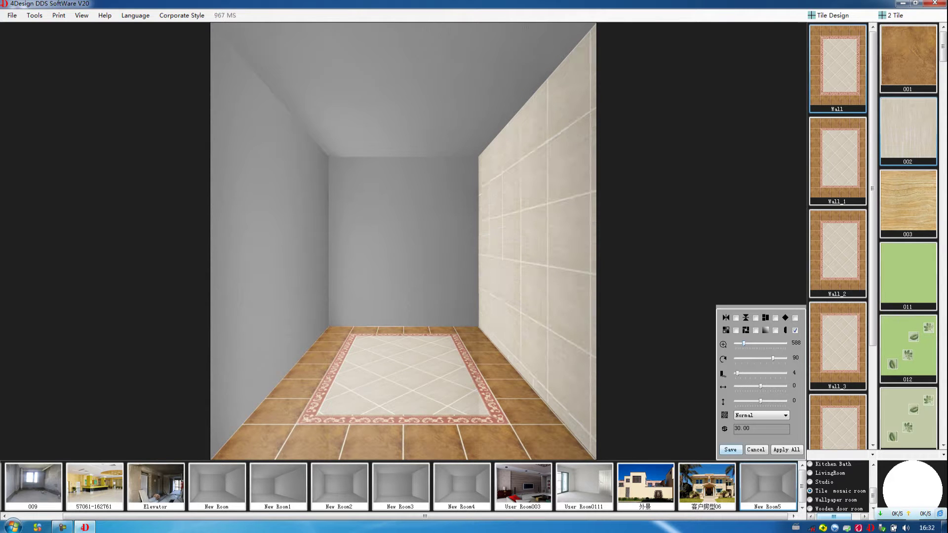
click(730, 450)
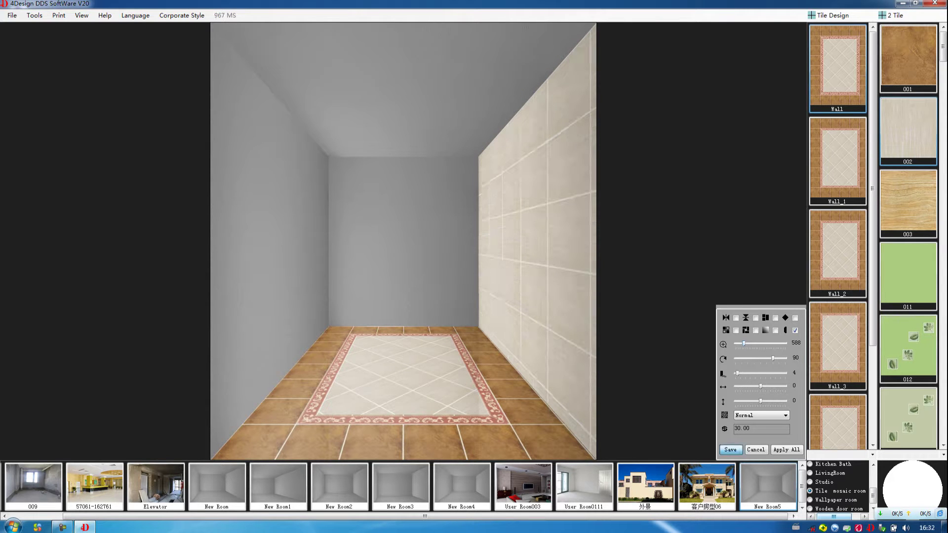
click(432, 231)
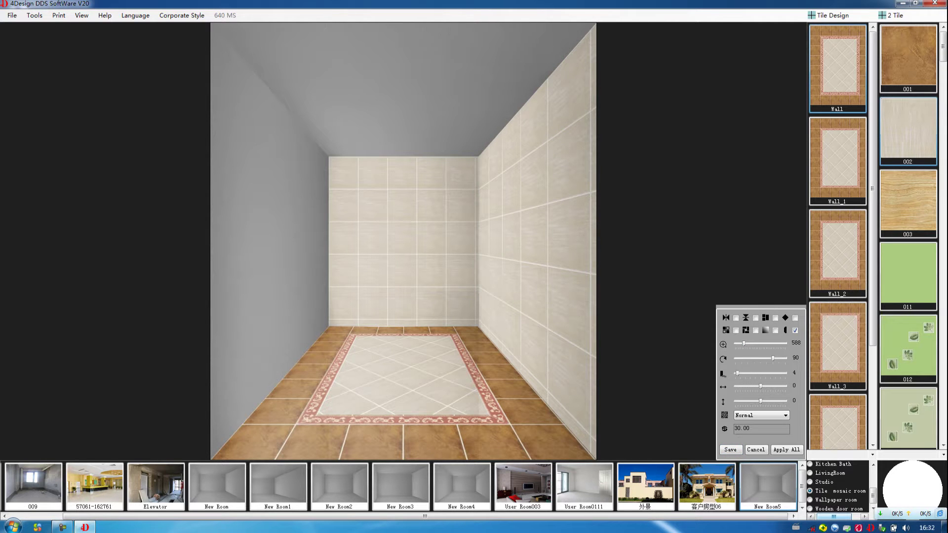
click(278, 198)
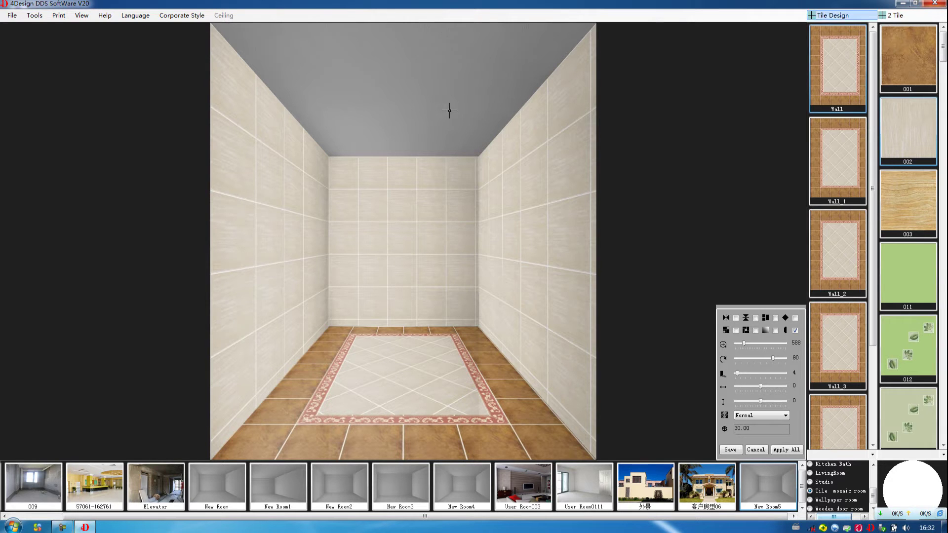
click(833, 16)
key(Down)
key(Right)
key(Down)
key(Down)
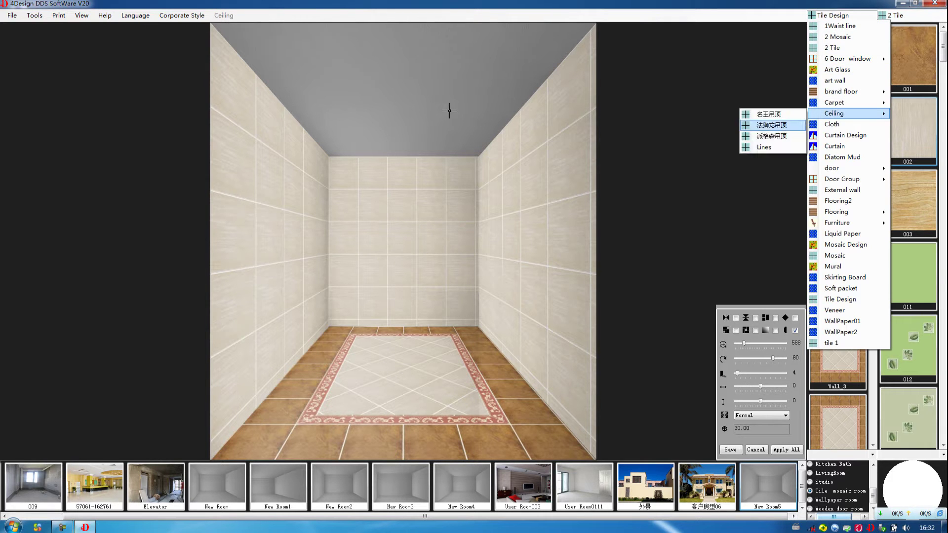
key(Return)
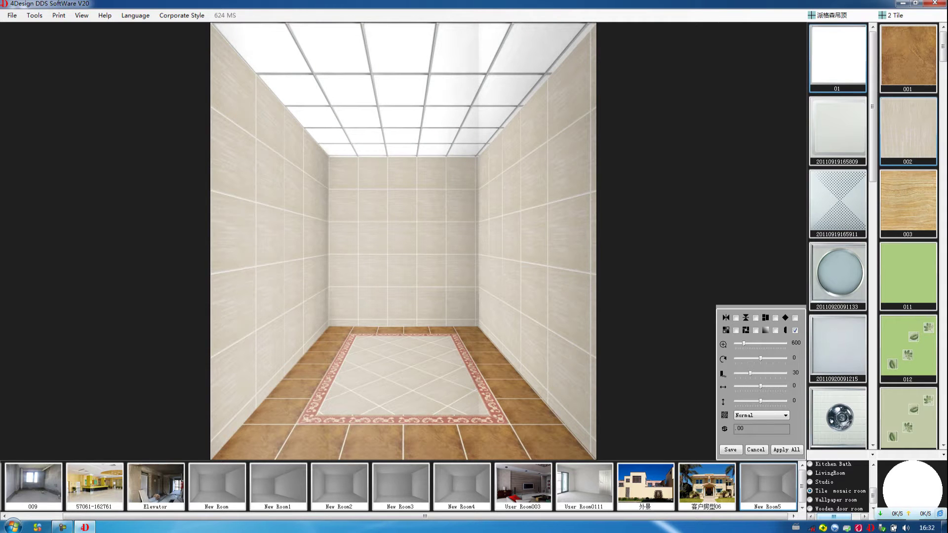
click(400, 116)
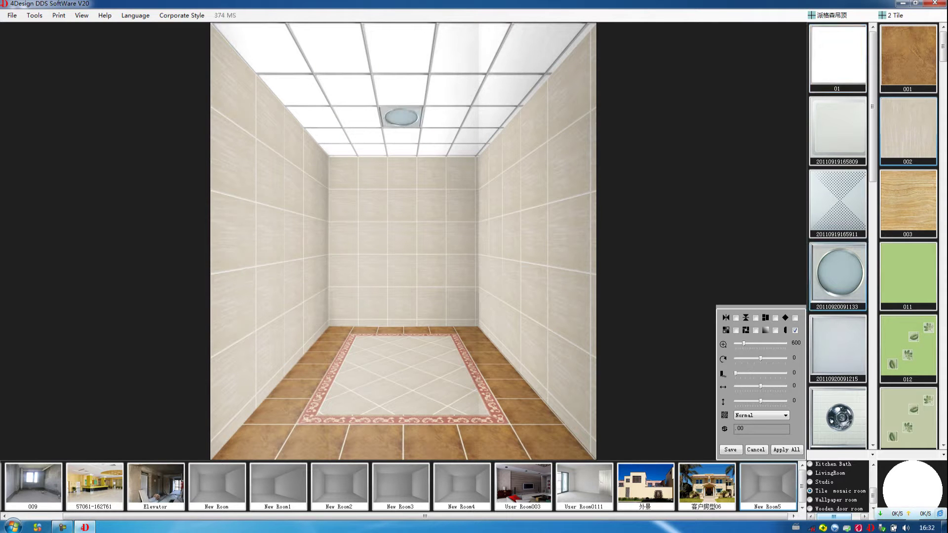
Mark a rectangular area on the upper middle of the back wall and fill it with window 00 from the 窗型 group
drag(388, 179, 434, 253)
click(830, 15)
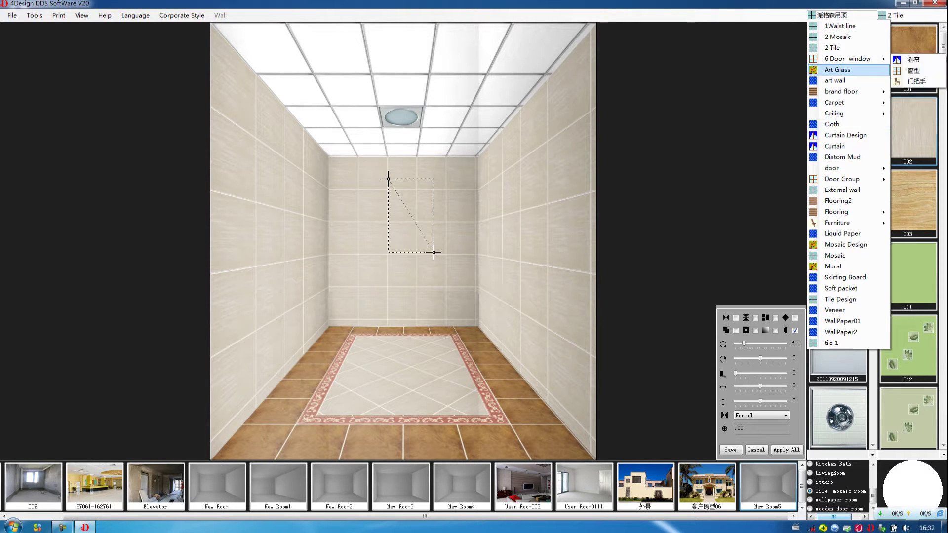
click(914, 71)
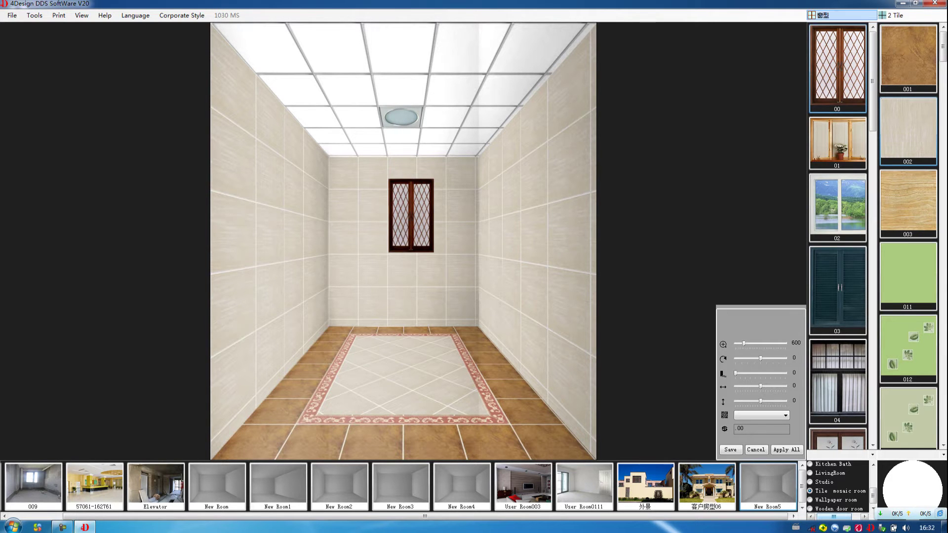
Add washbasin cabinet sanitary01-14 from Furniture Sanitary, turn it to face front, shrink it and place it against the back wall below the window
click(820, 15)
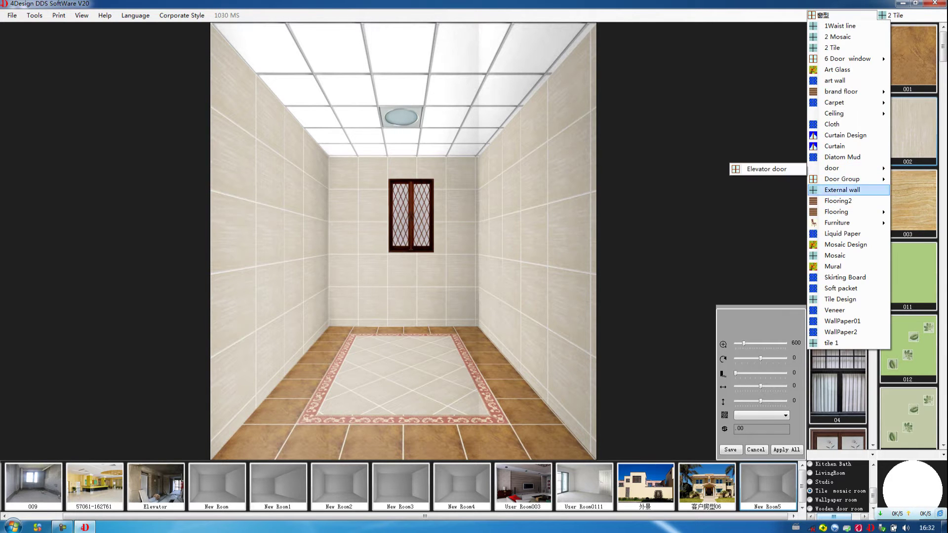
mouse_move(837, 223)
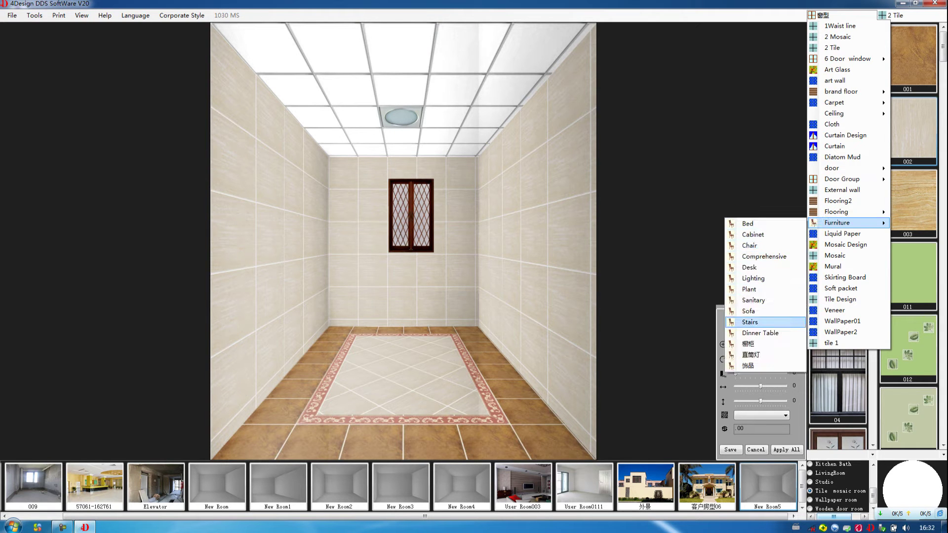
click(753, 301)
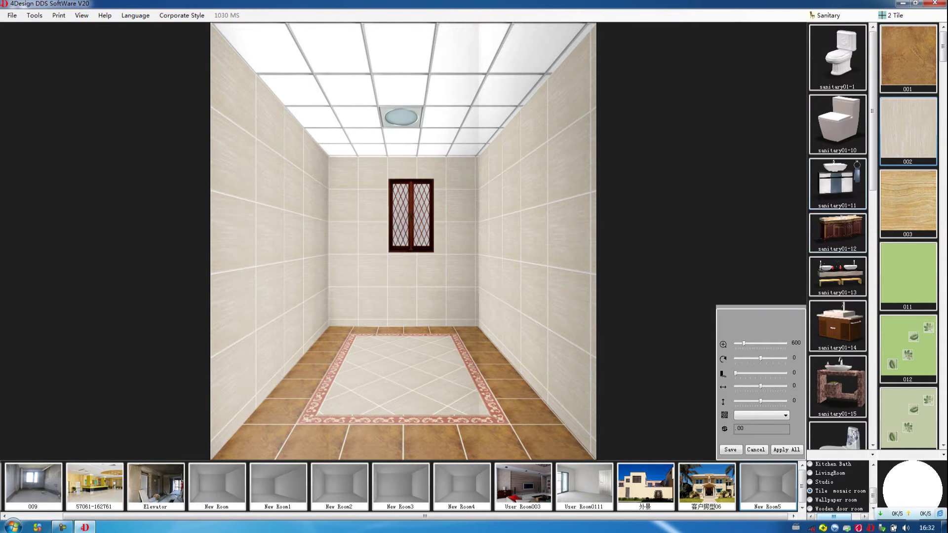
click(838, 326)
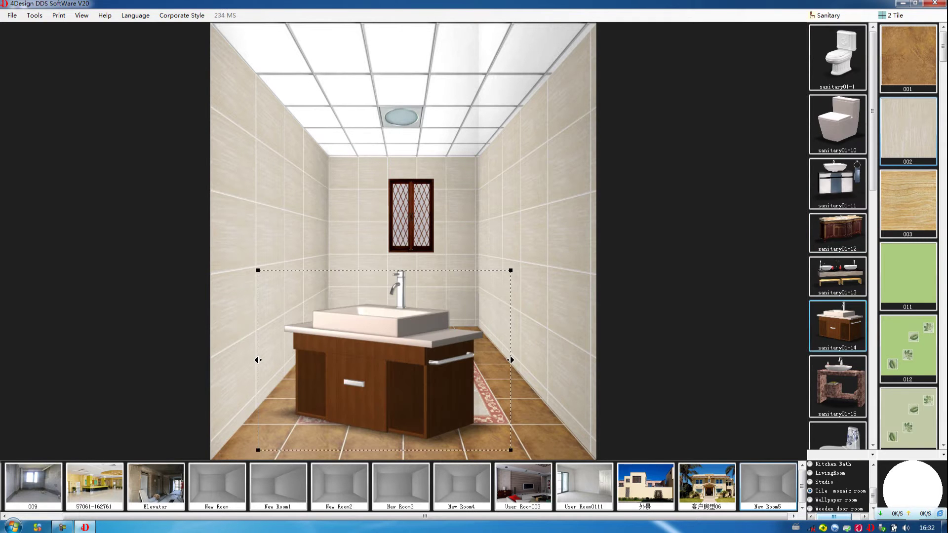
drag(511, 360, 526, 365)
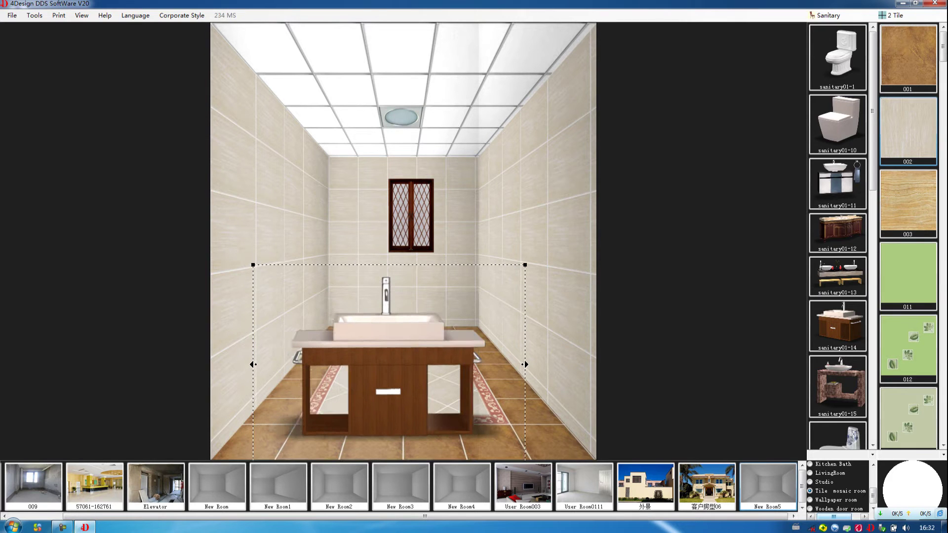
drag(525, 265, 457, 316)
drag(355, 391, 406, 297)
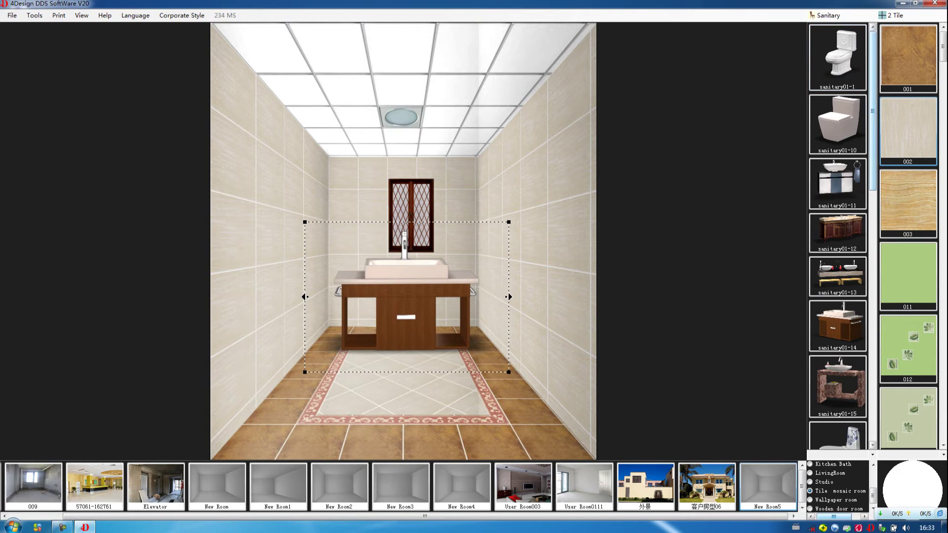
Add toilet sanitary01-16 to the room, shrink it and place it against the right wall in front of the washbasin cabinet
scroll(843, 236, down, 5)
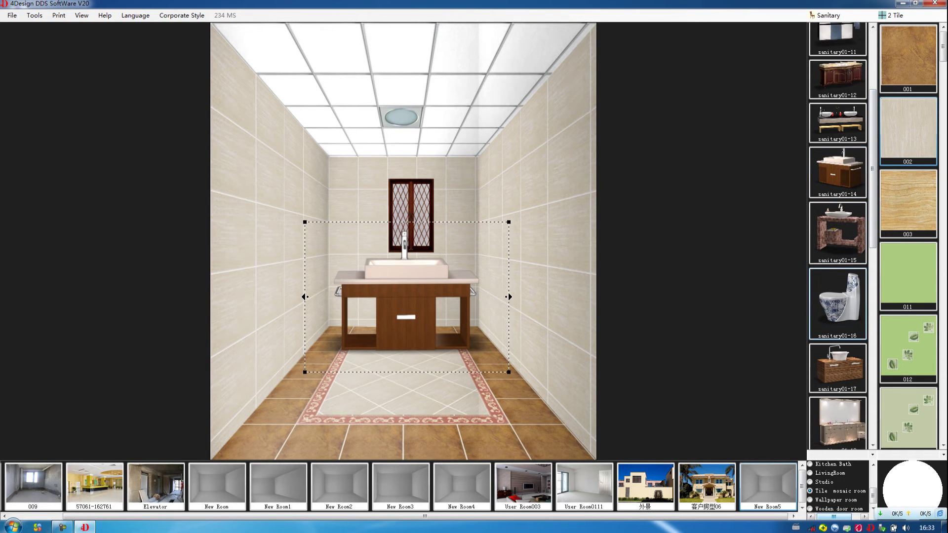
click(837, 304)
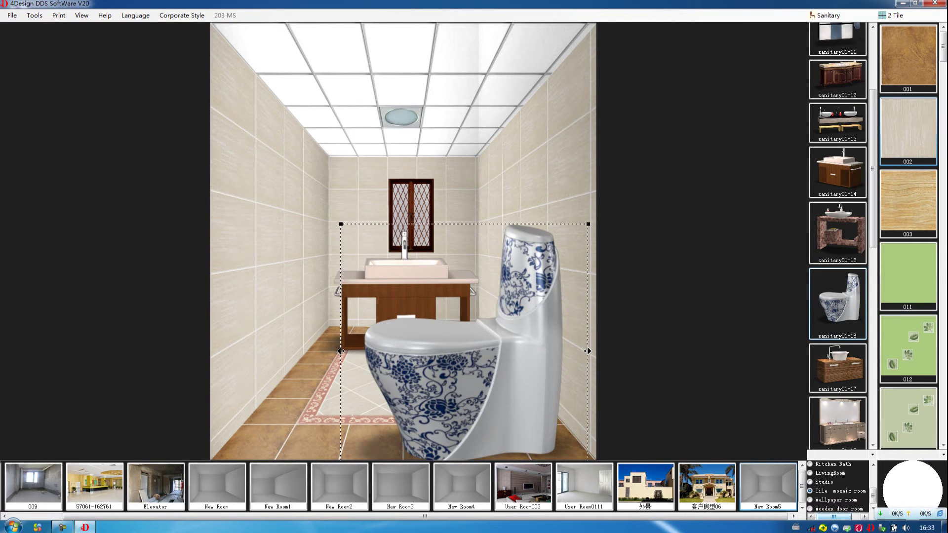
drag(588, 224, 505, 310)
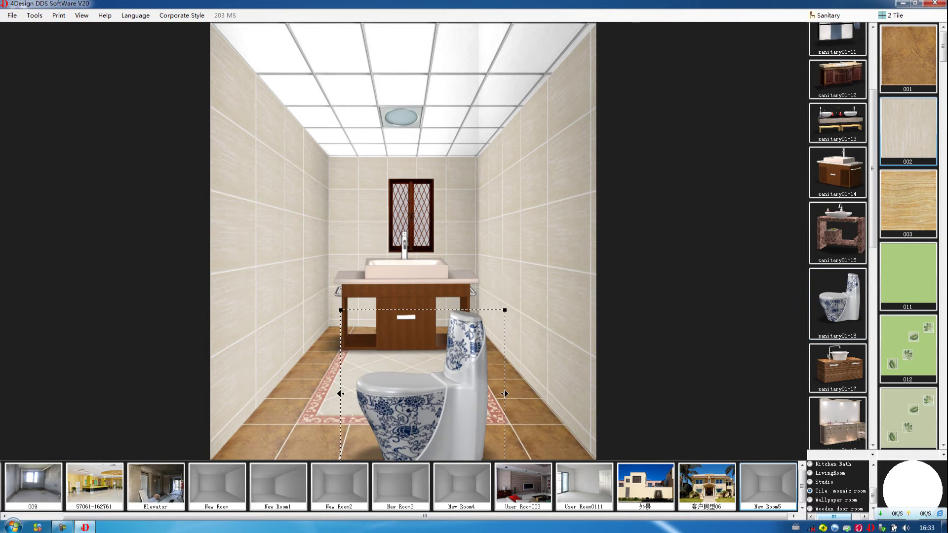
drag(487, 387, 536, 337)
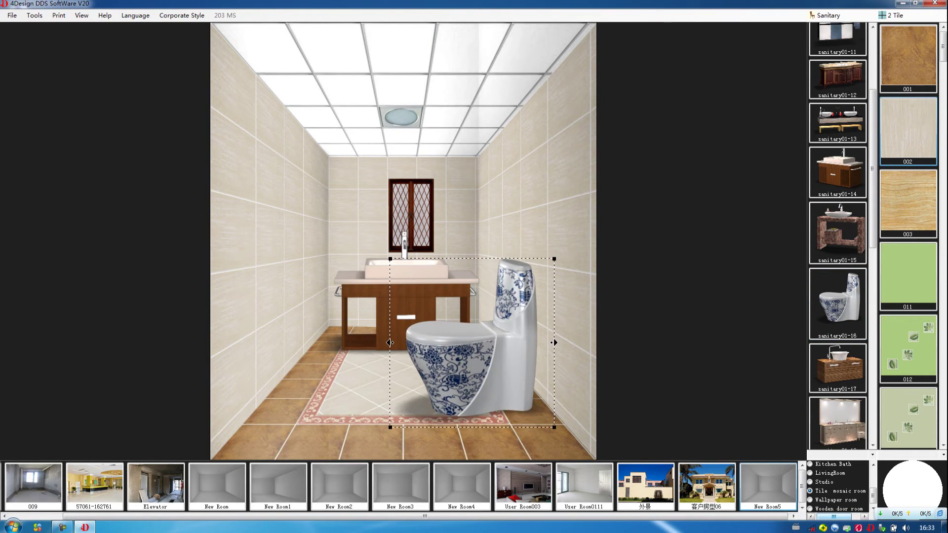
drag(555, 259, 542, 271)
drag(489, 360, 498, 357)
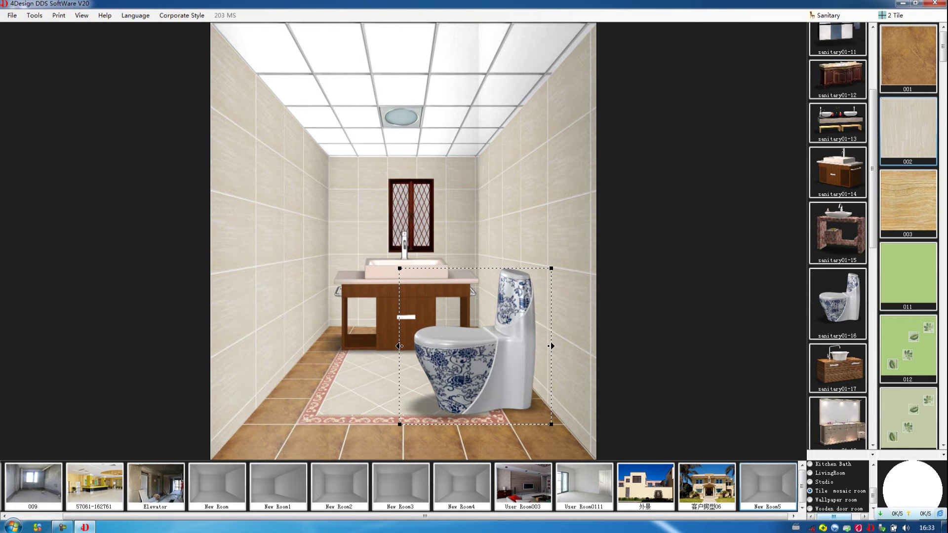
Mark a full-height vertical strip on the right wall behind the toilet and fill it with mosaic 01 from the 2 Mosaic group
click(538, 246)
click(503, 213)
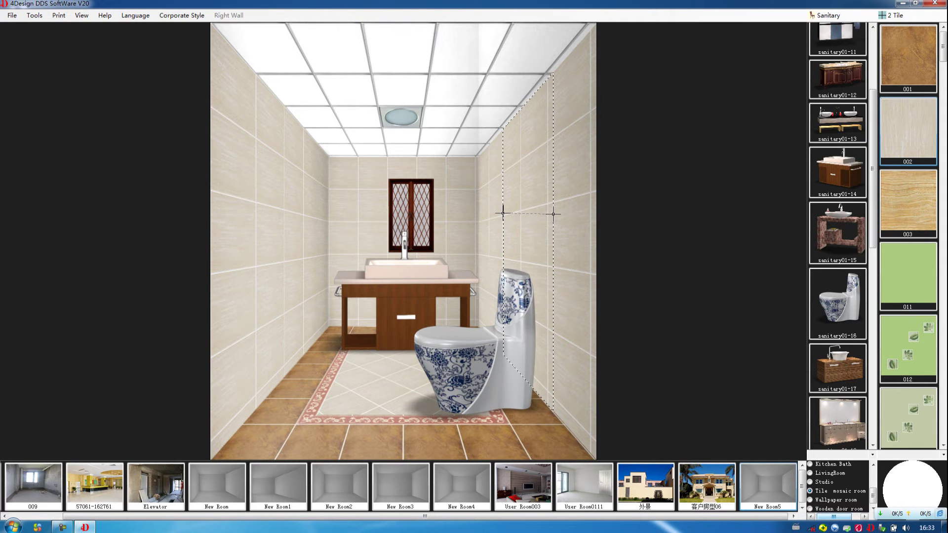
click(908, 16)
click(900, 37)
click(553, 213)
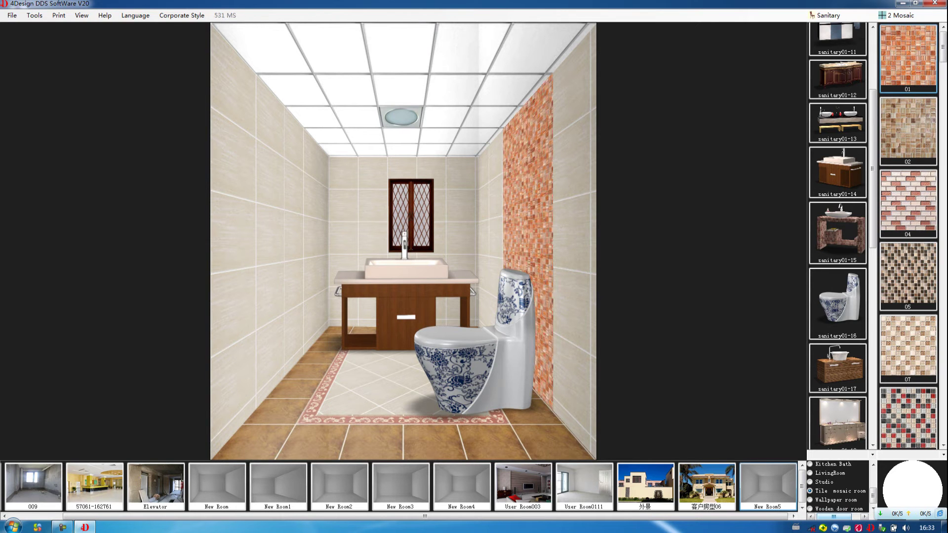
Add plant 00 from Furniture Plant and place it in the front corner by the right wall, beside the toilet
click(825, 15)
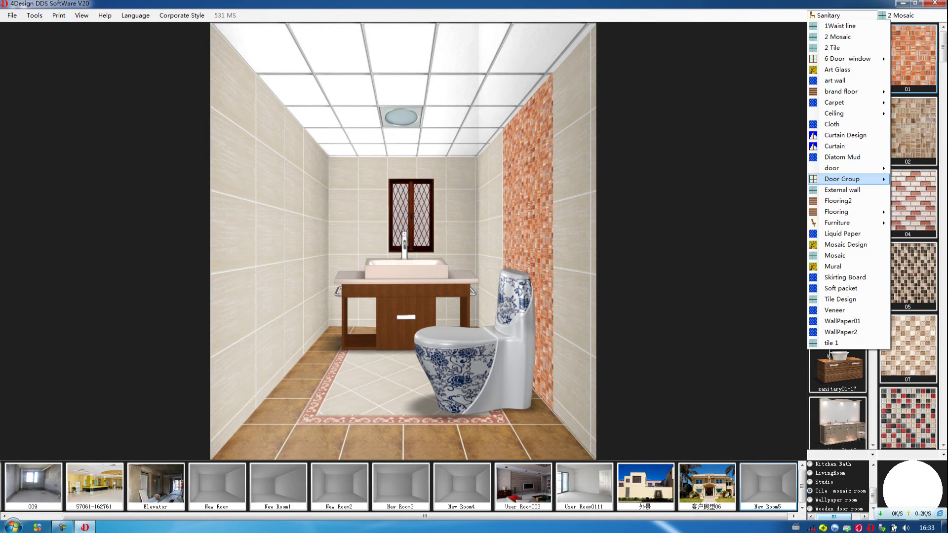
mouse_move(850, 179)
mouse_move(840, 222)
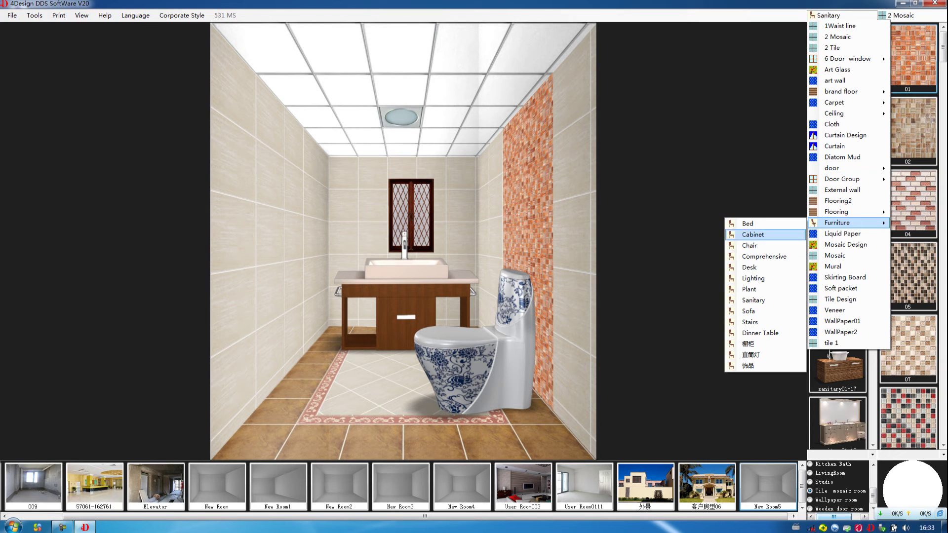
click(749, 289)
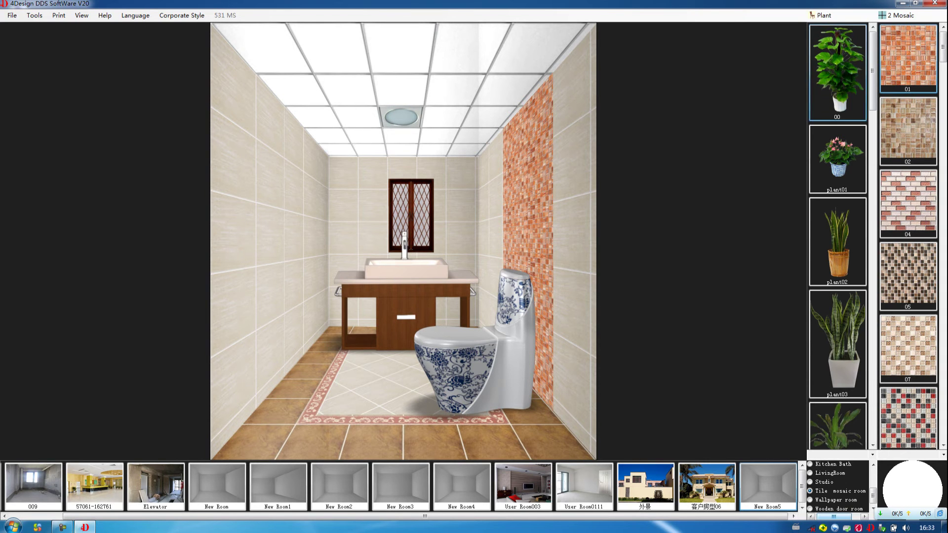
drag(837, 72, 546, 410)
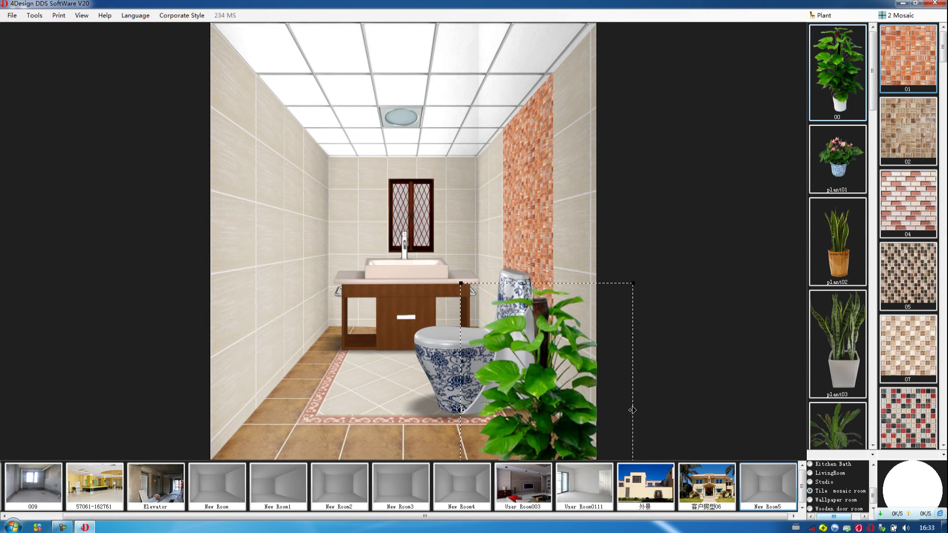